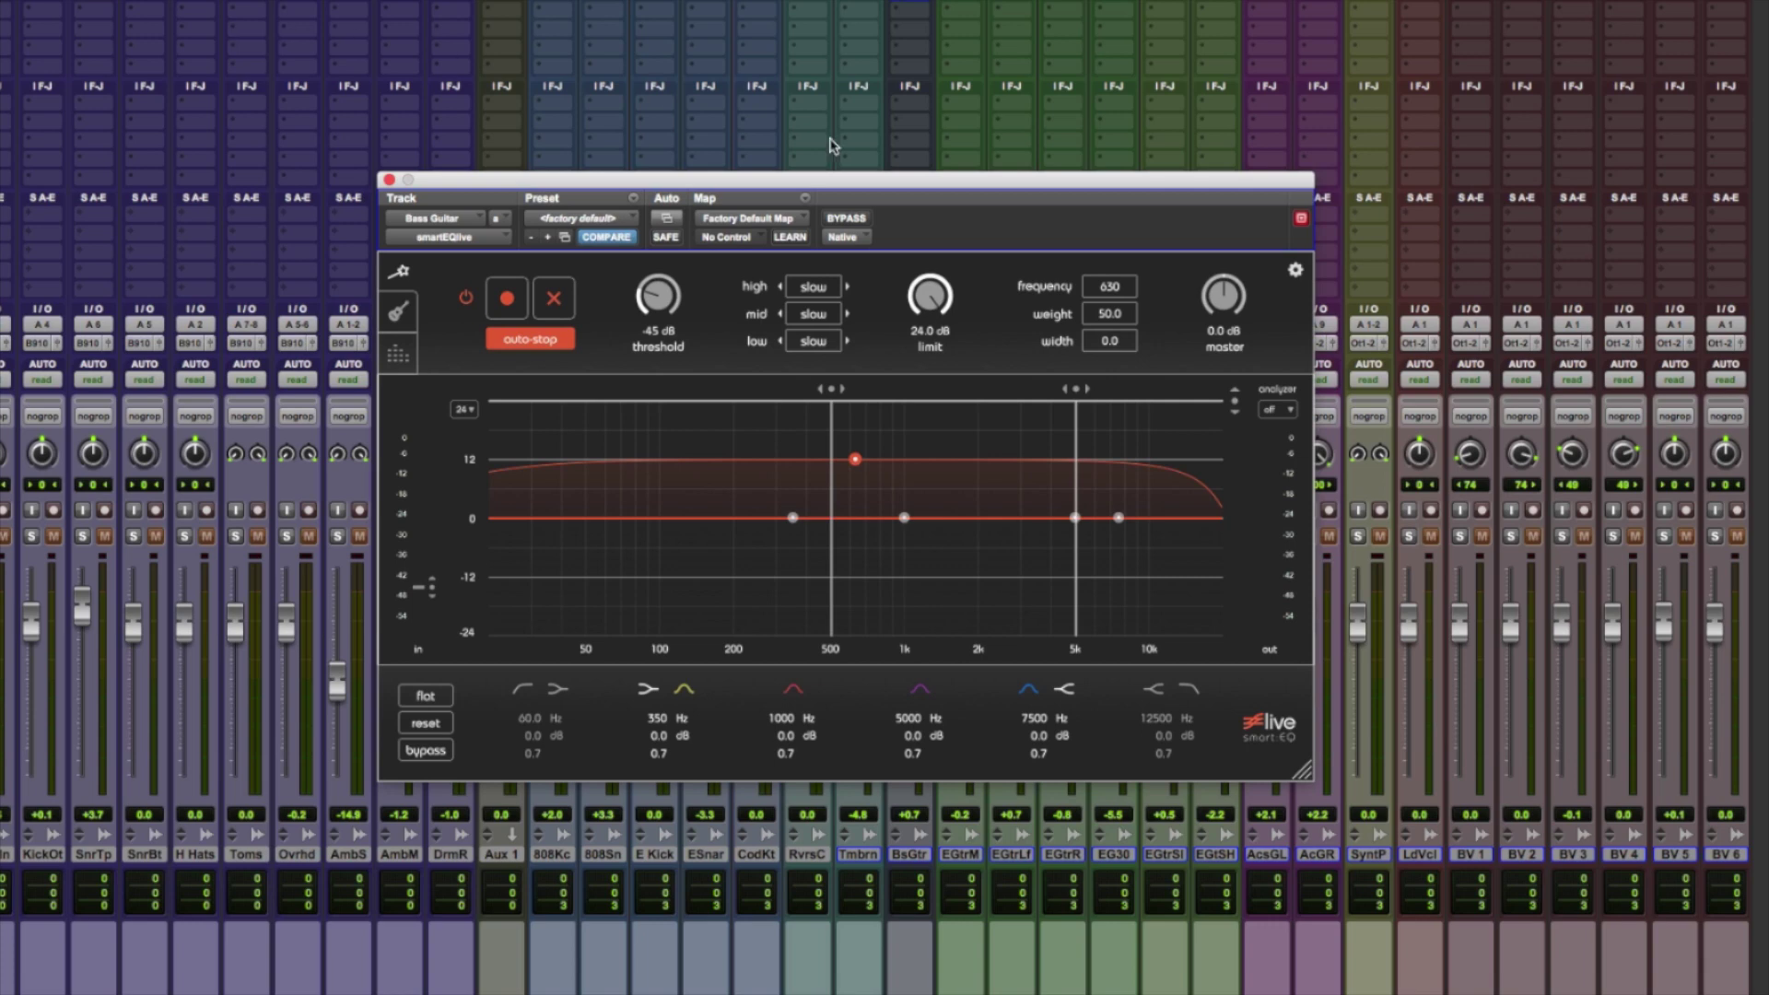
# Enlarge the smart:EQ live window on Bass Guitar, then close it
pyautogui.moveTo(1312, 776); pyautogui.dragTo(1539, 900)
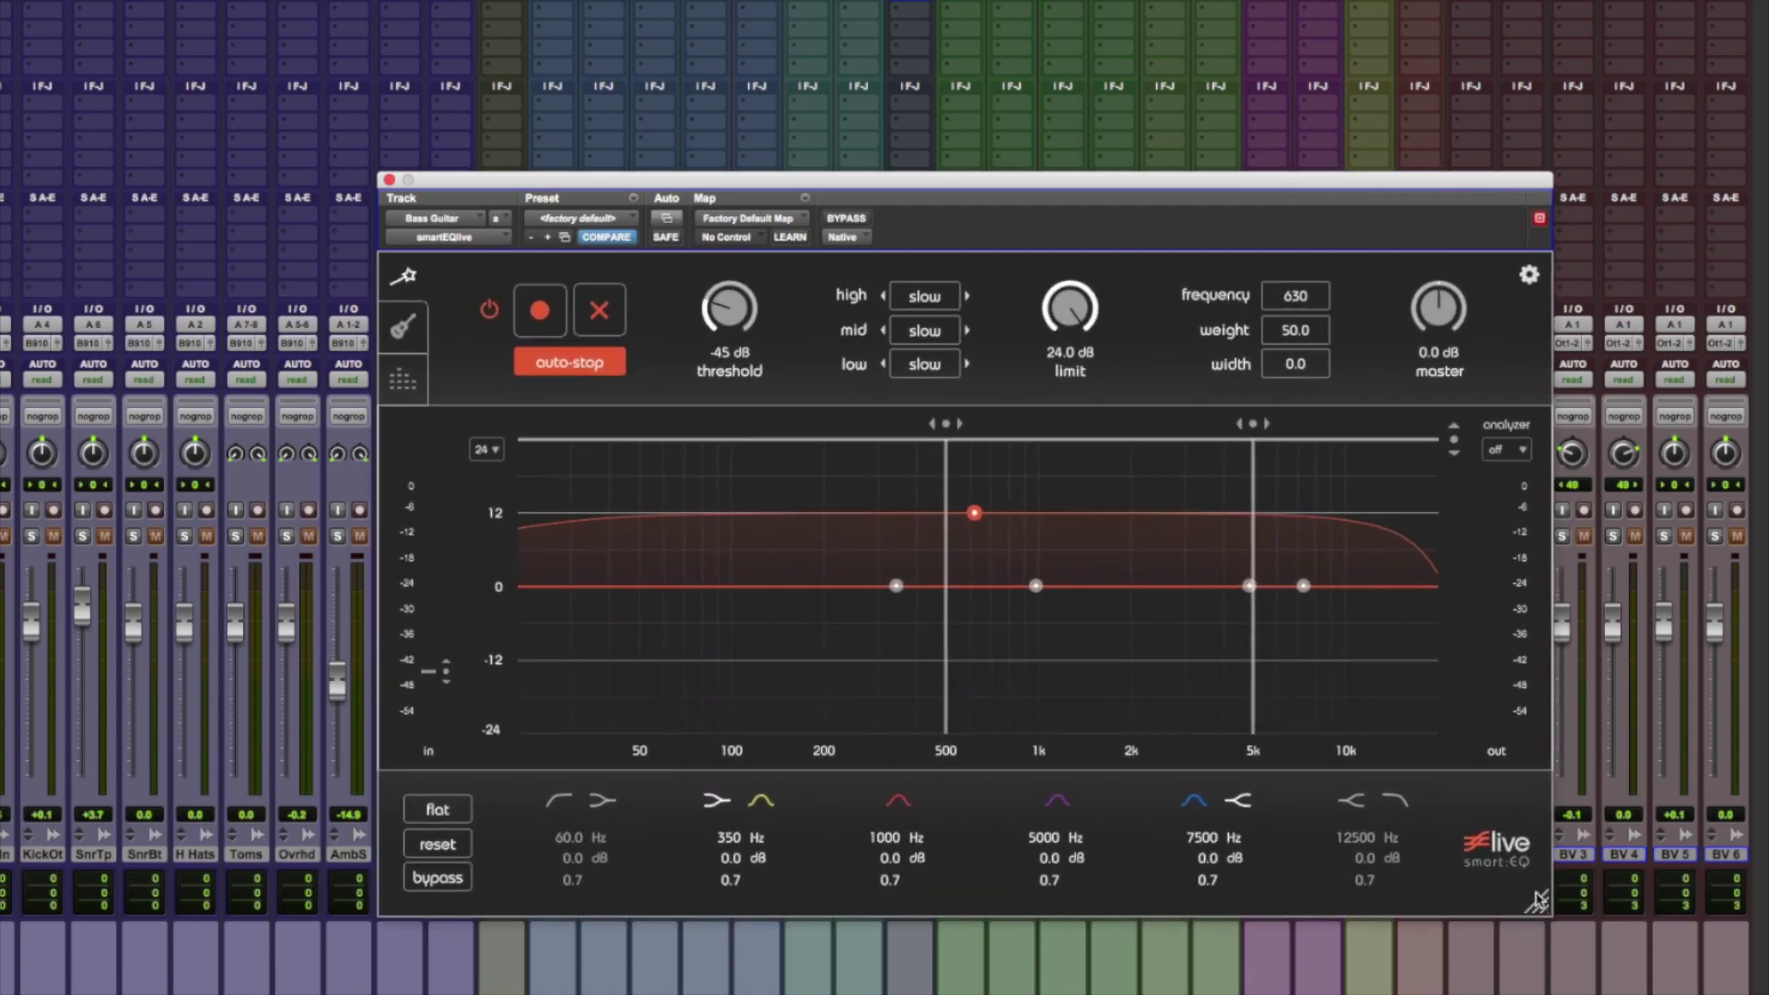
pyautogui.hotkey('ctrl', 'w')
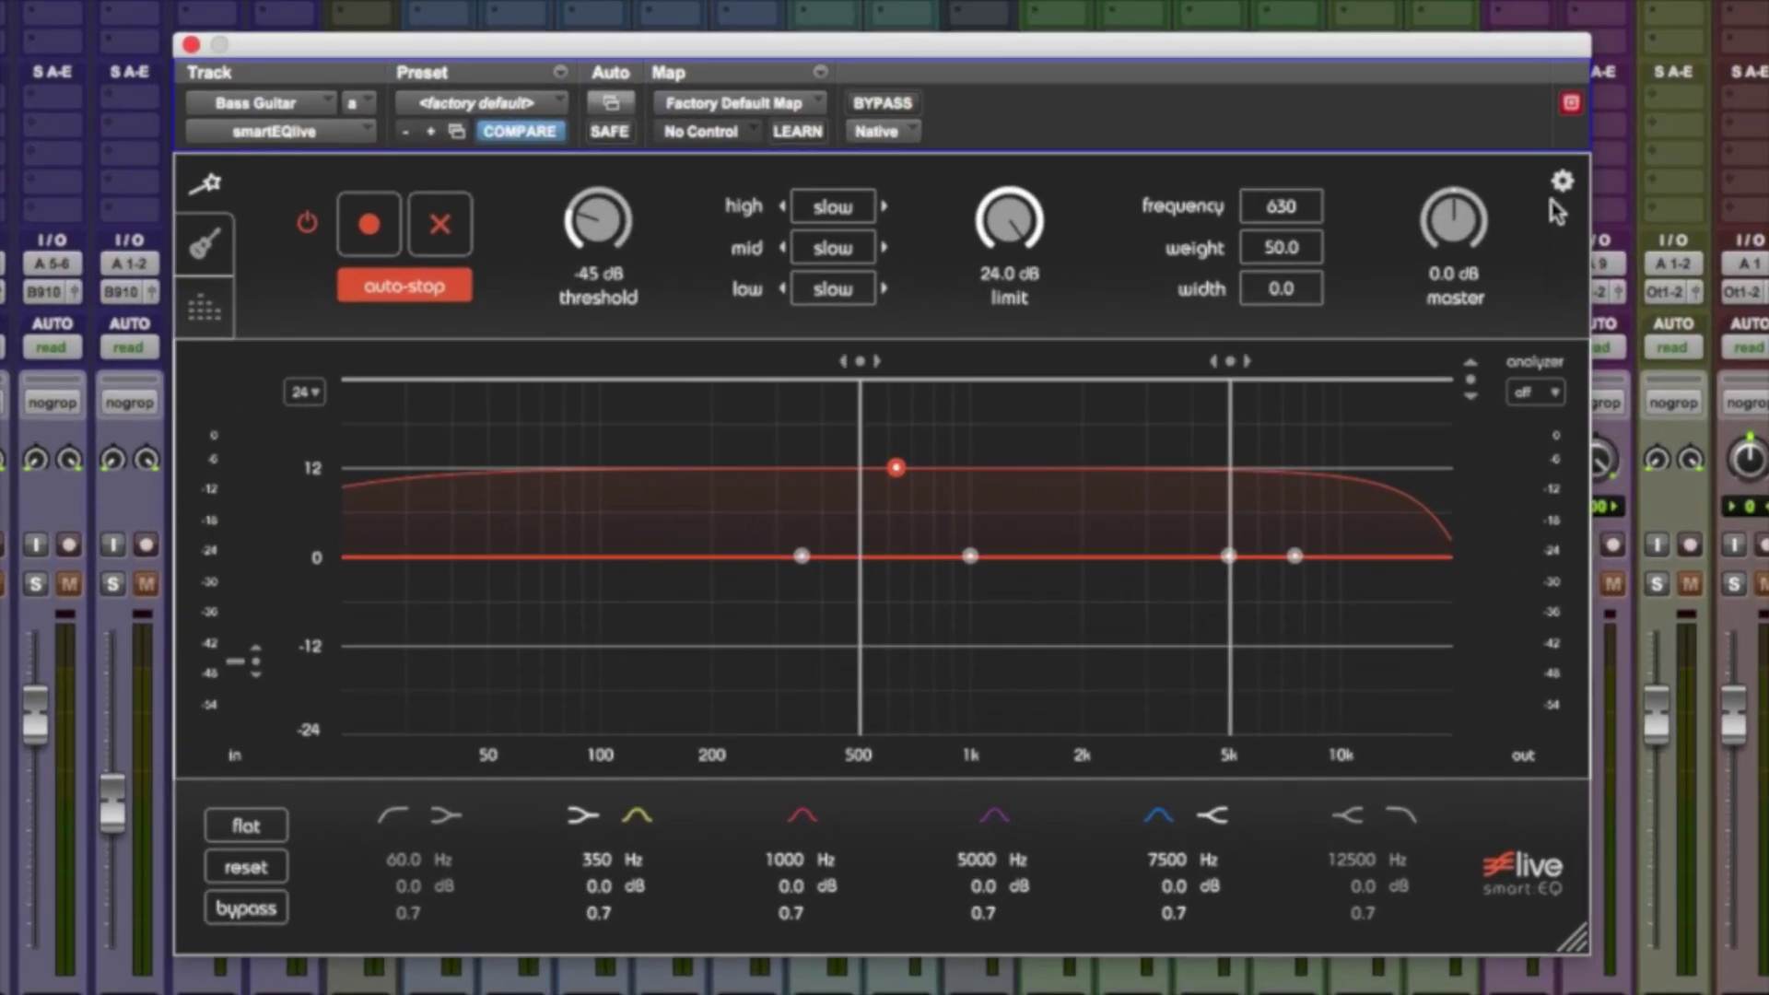
# Start smart:EQ live's guided tour from settings and page ahead to the instrument profiles page
pyautogui.click(1563, 183)
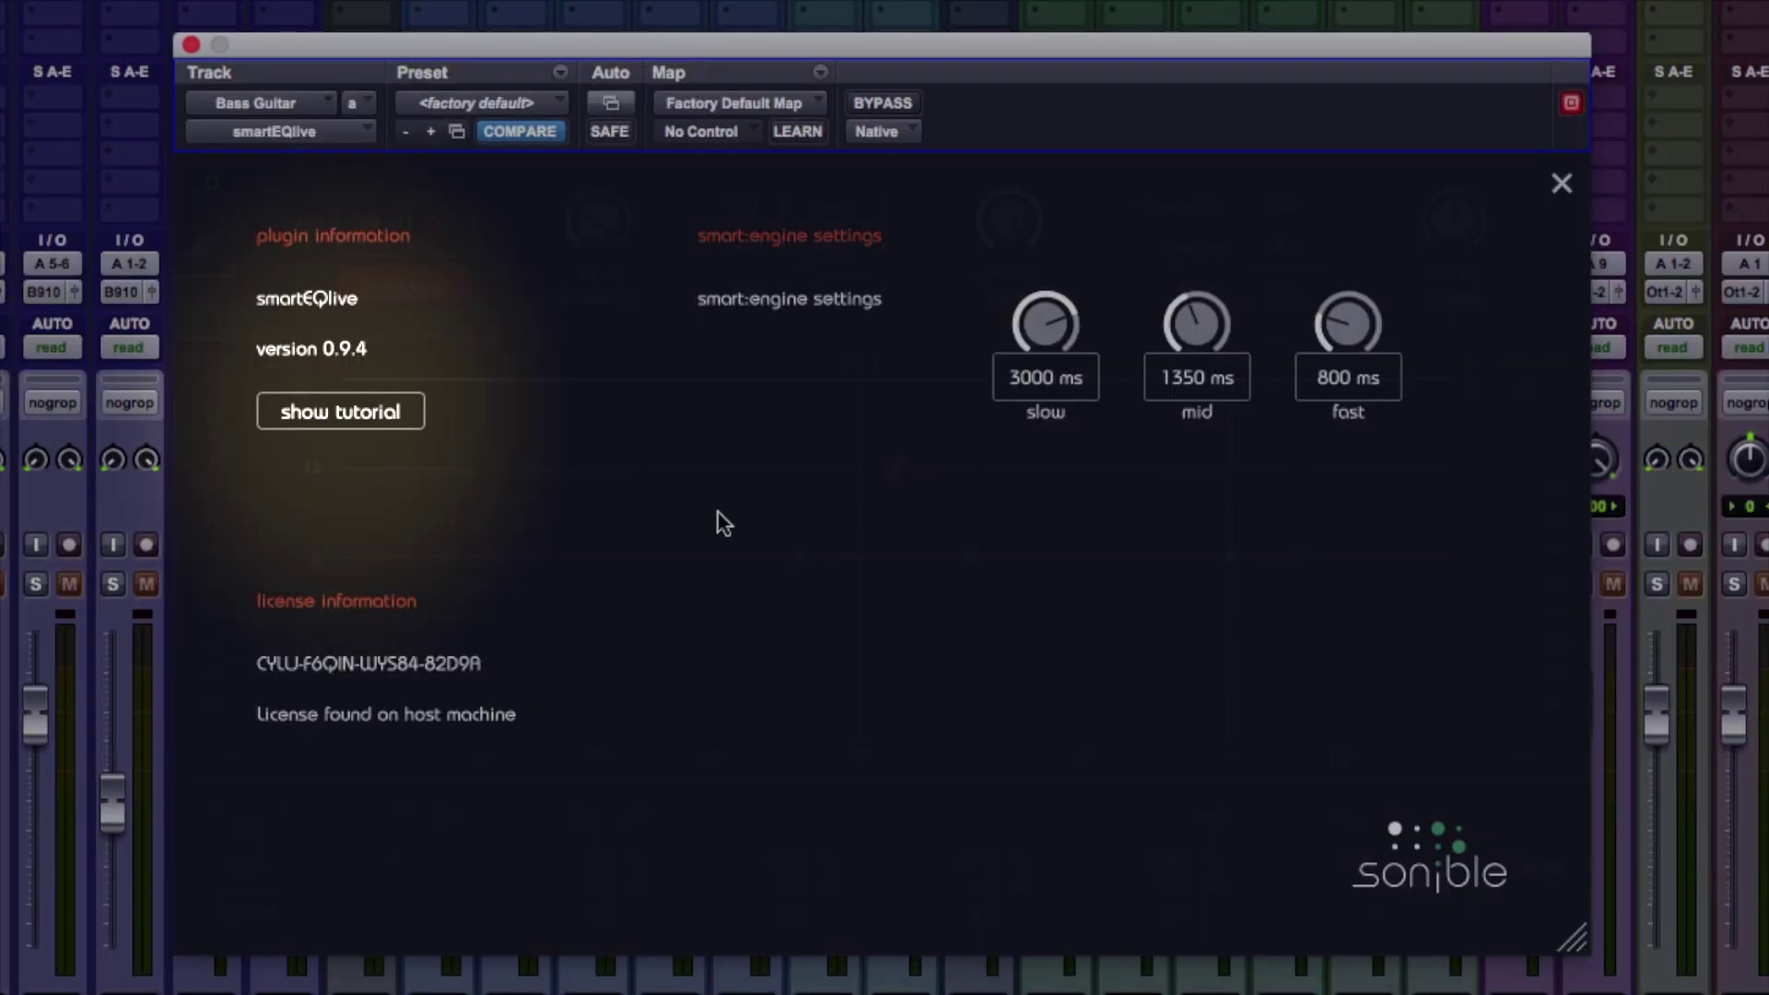
pyautogui.click(310, 418)
pyautogui.click(947, 720)
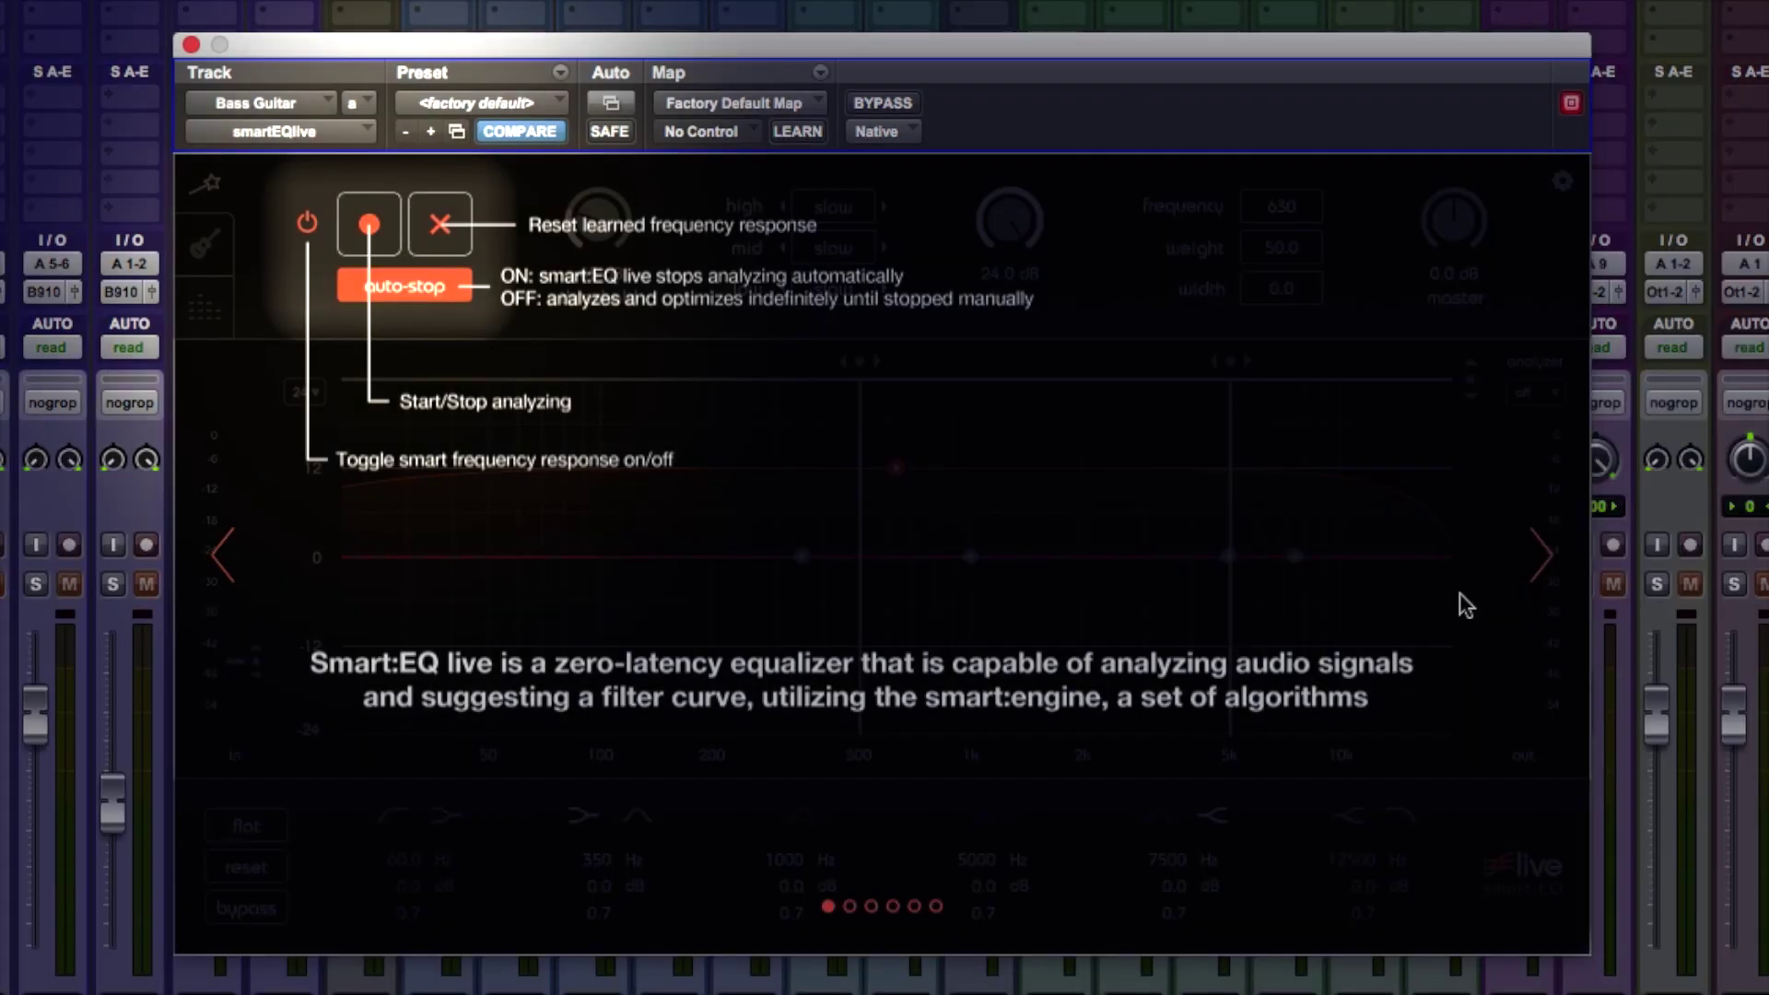
pyautogui.click(1545, 557)
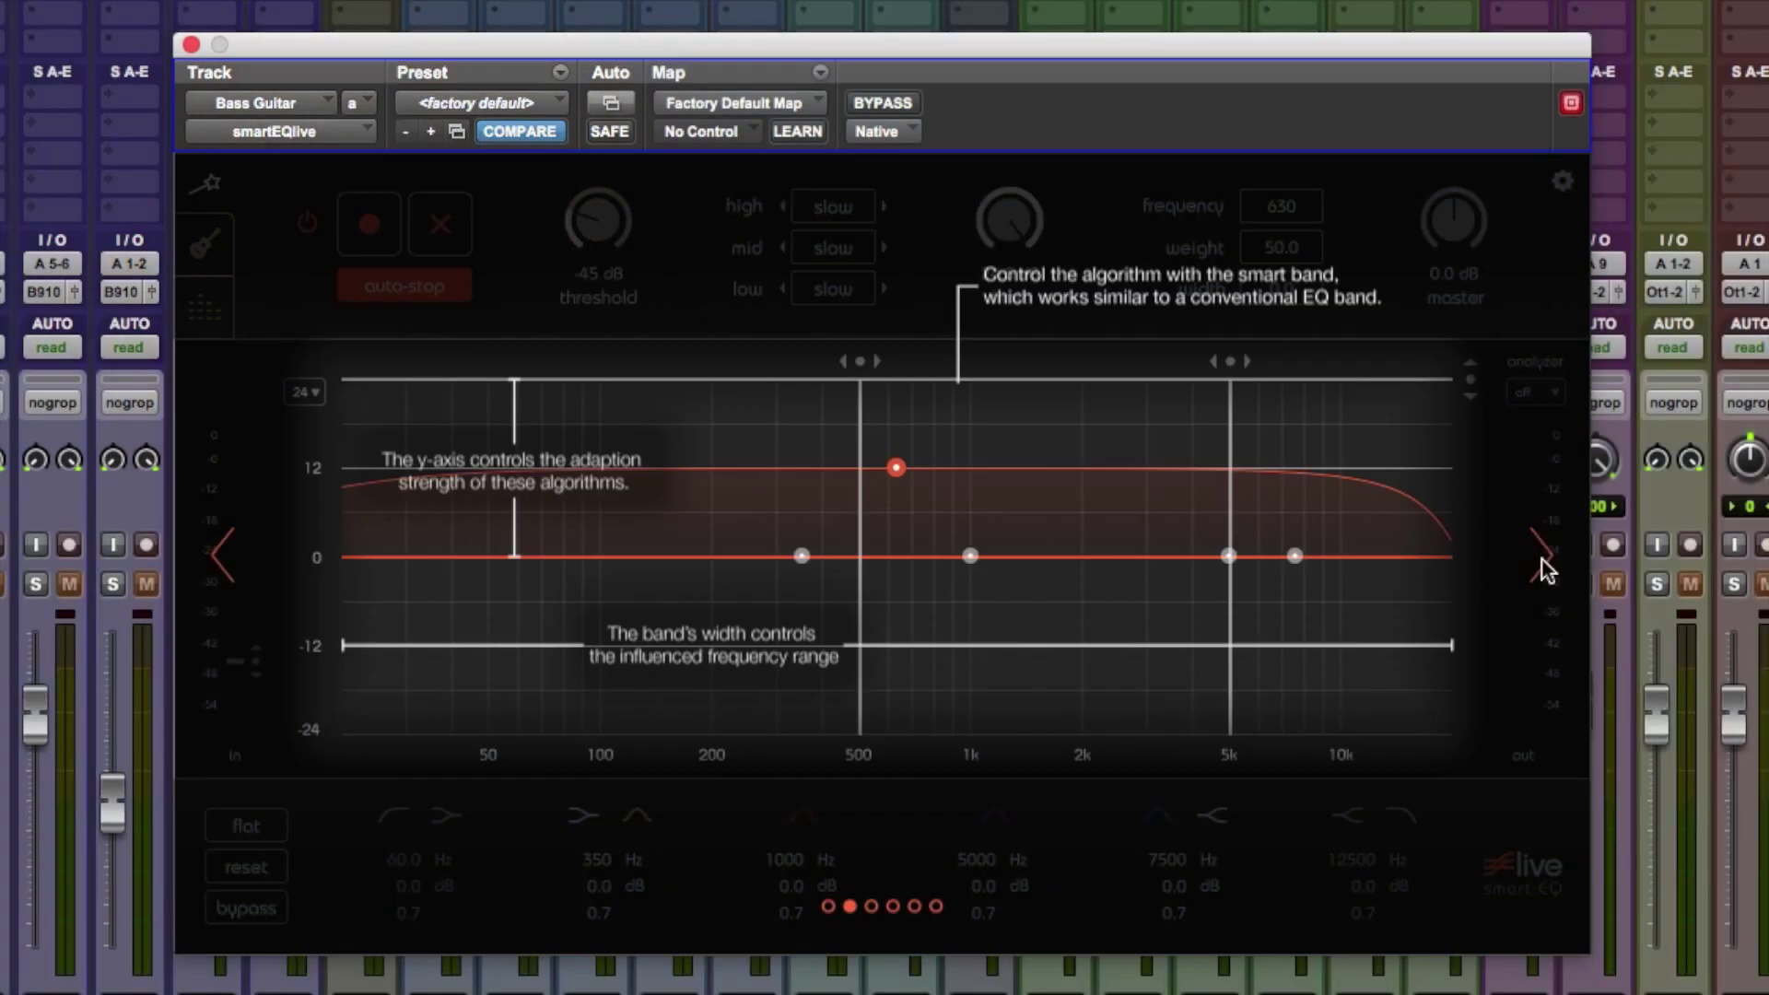
pyautogui.click(1546, 561)
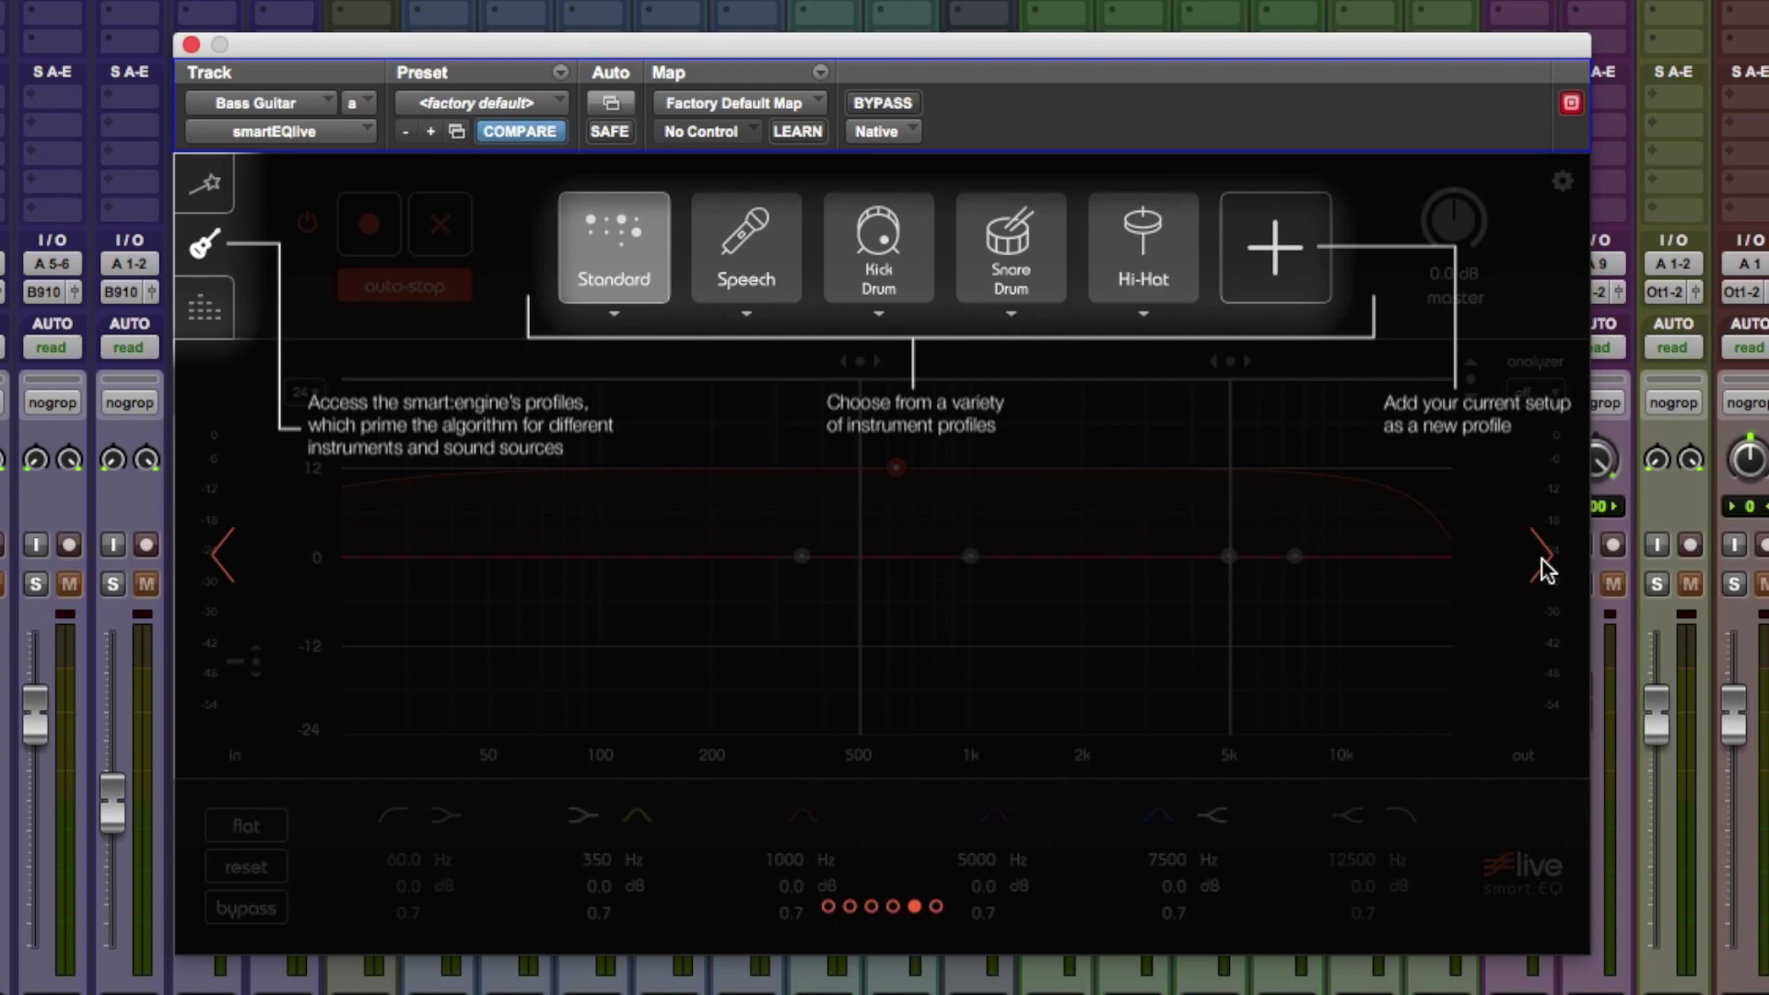
# Leave the tour, select the Bass Guitar profile and start learning from the playing bass
pyautogui.click(1541, 558)
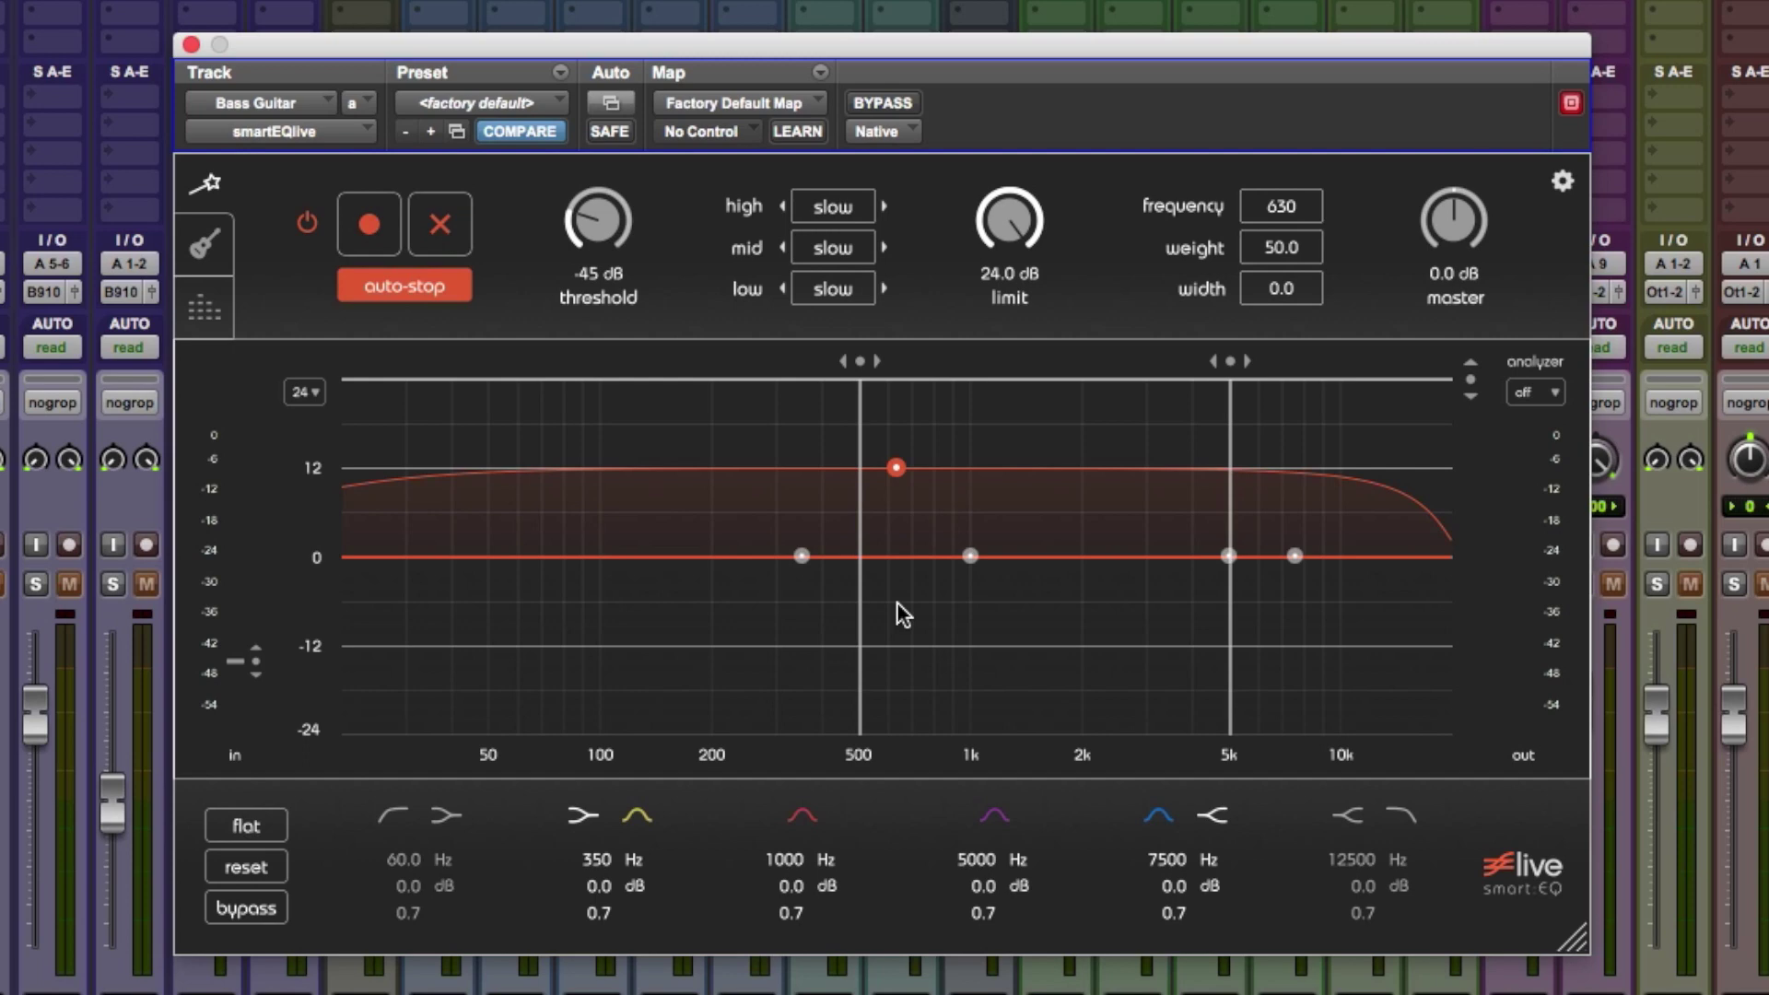
pyautogui.click(208, 255)
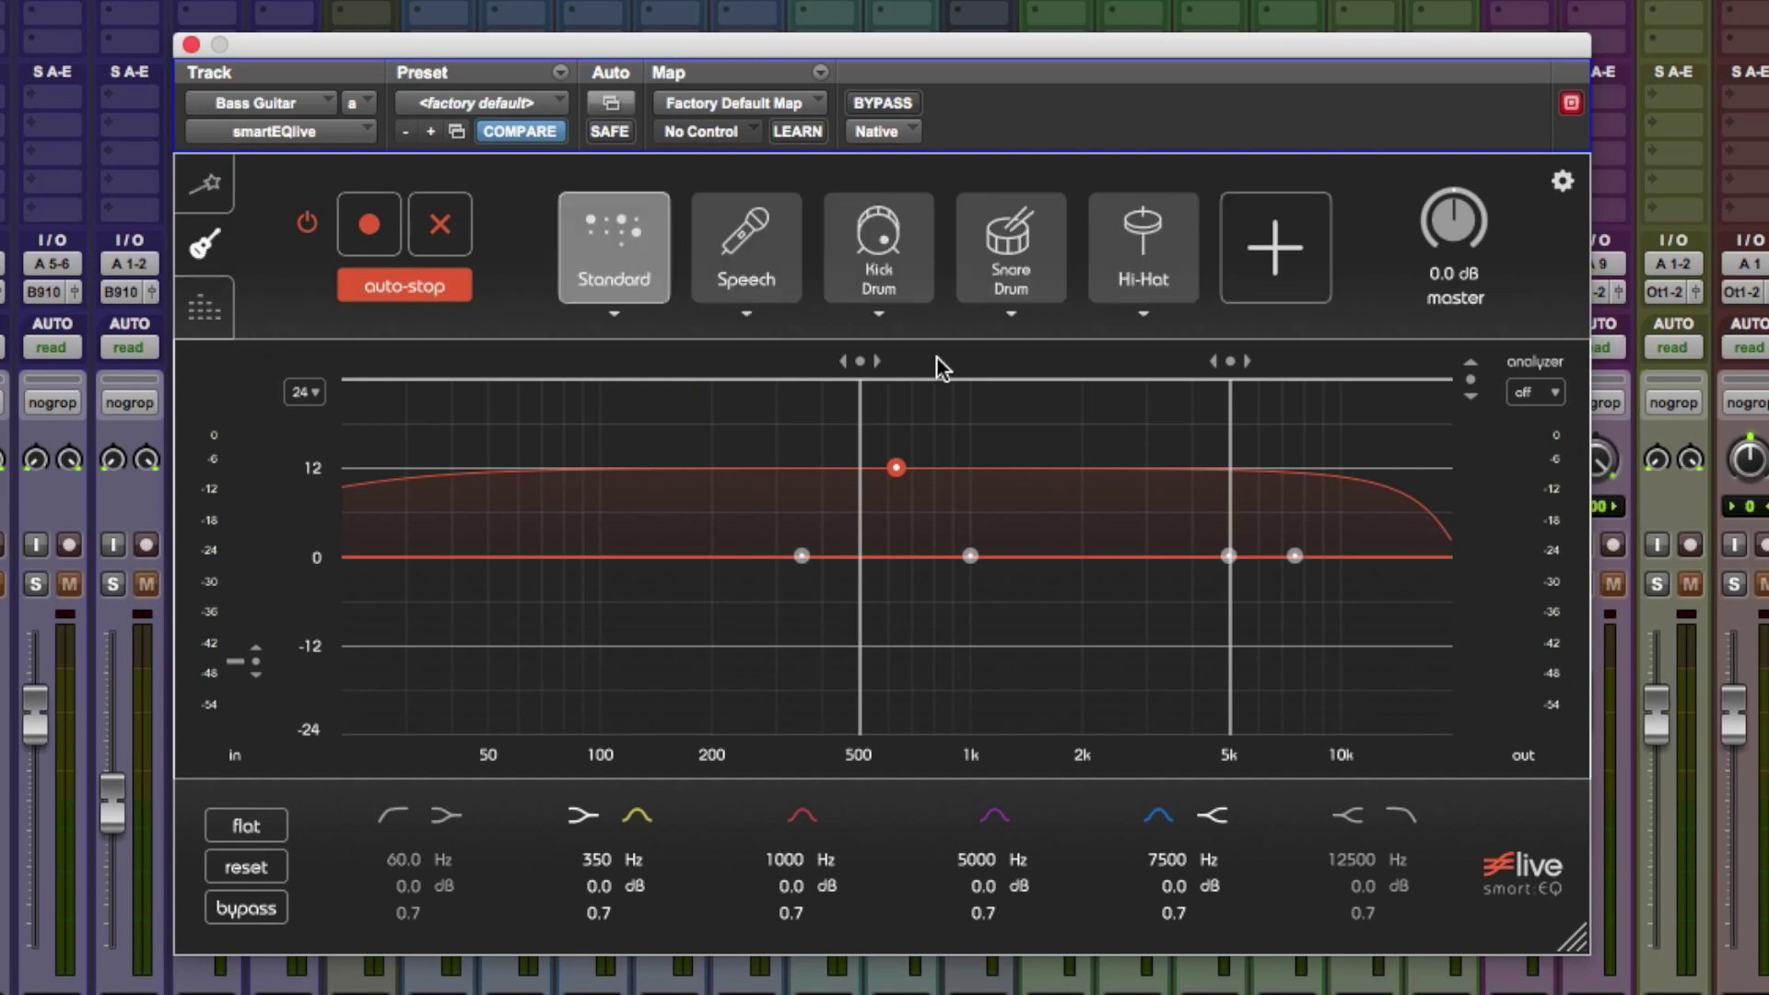
pyautogui.click(614, 313)
pyautogui.click(631, 666)
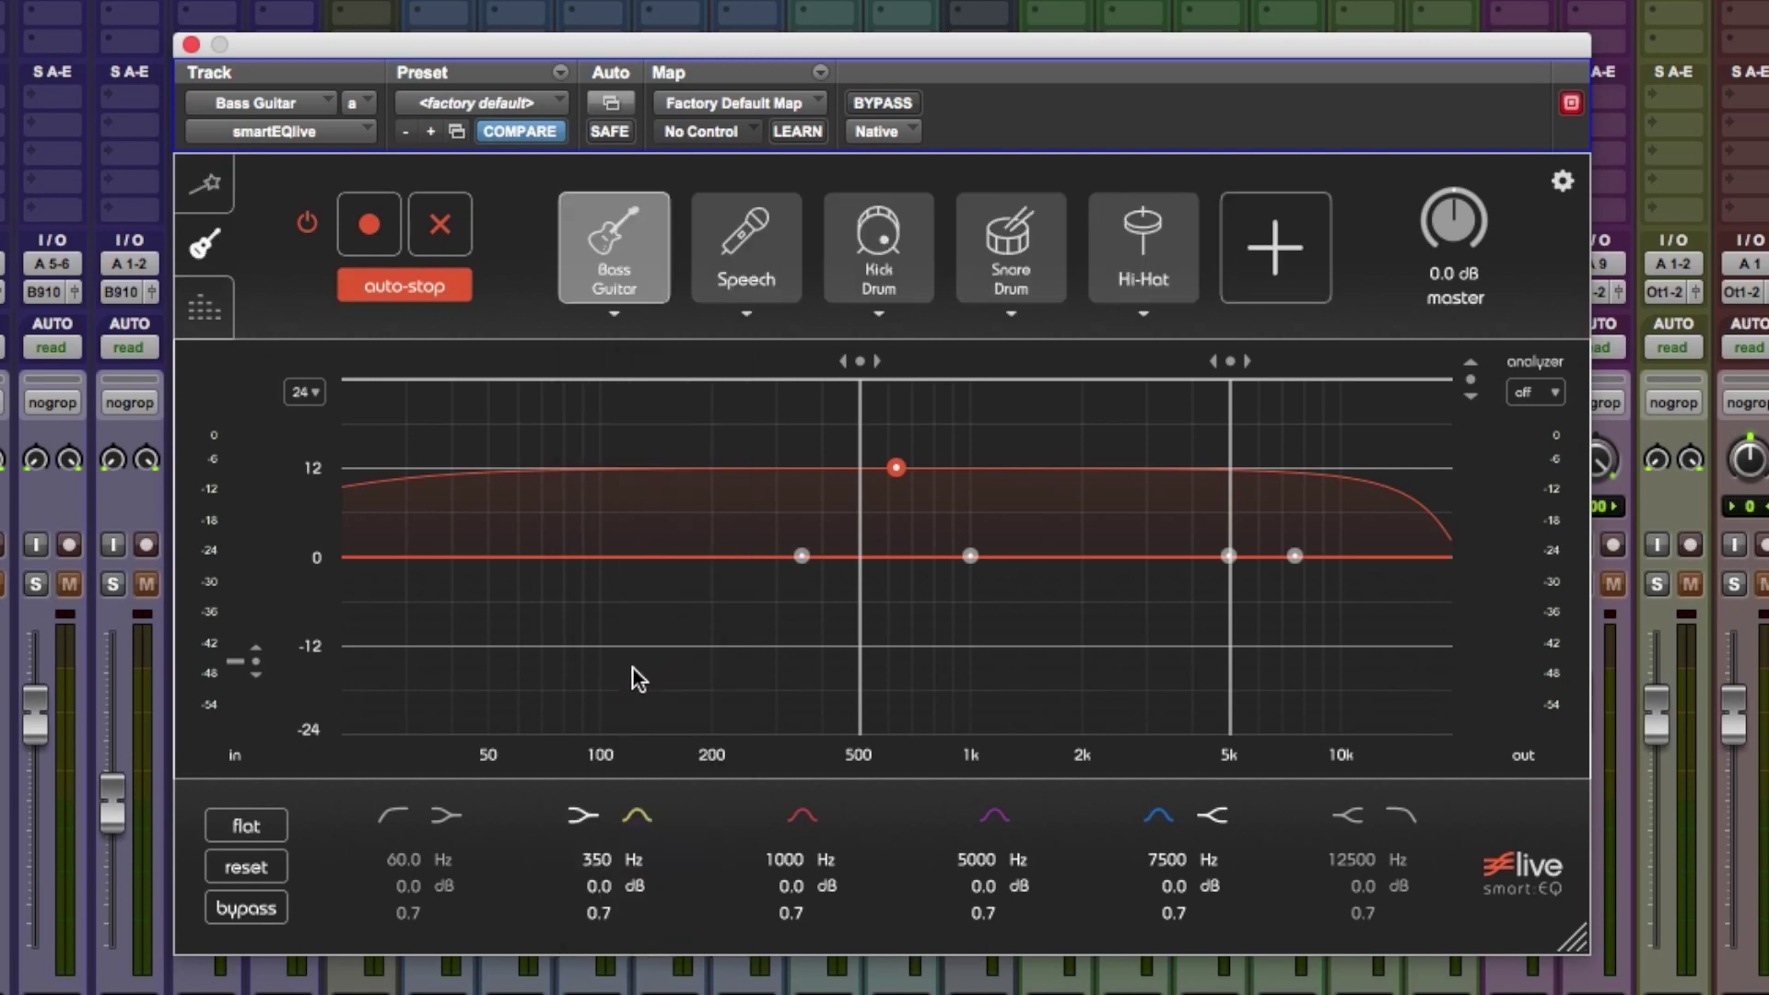
pyautogui.click(369, 234)
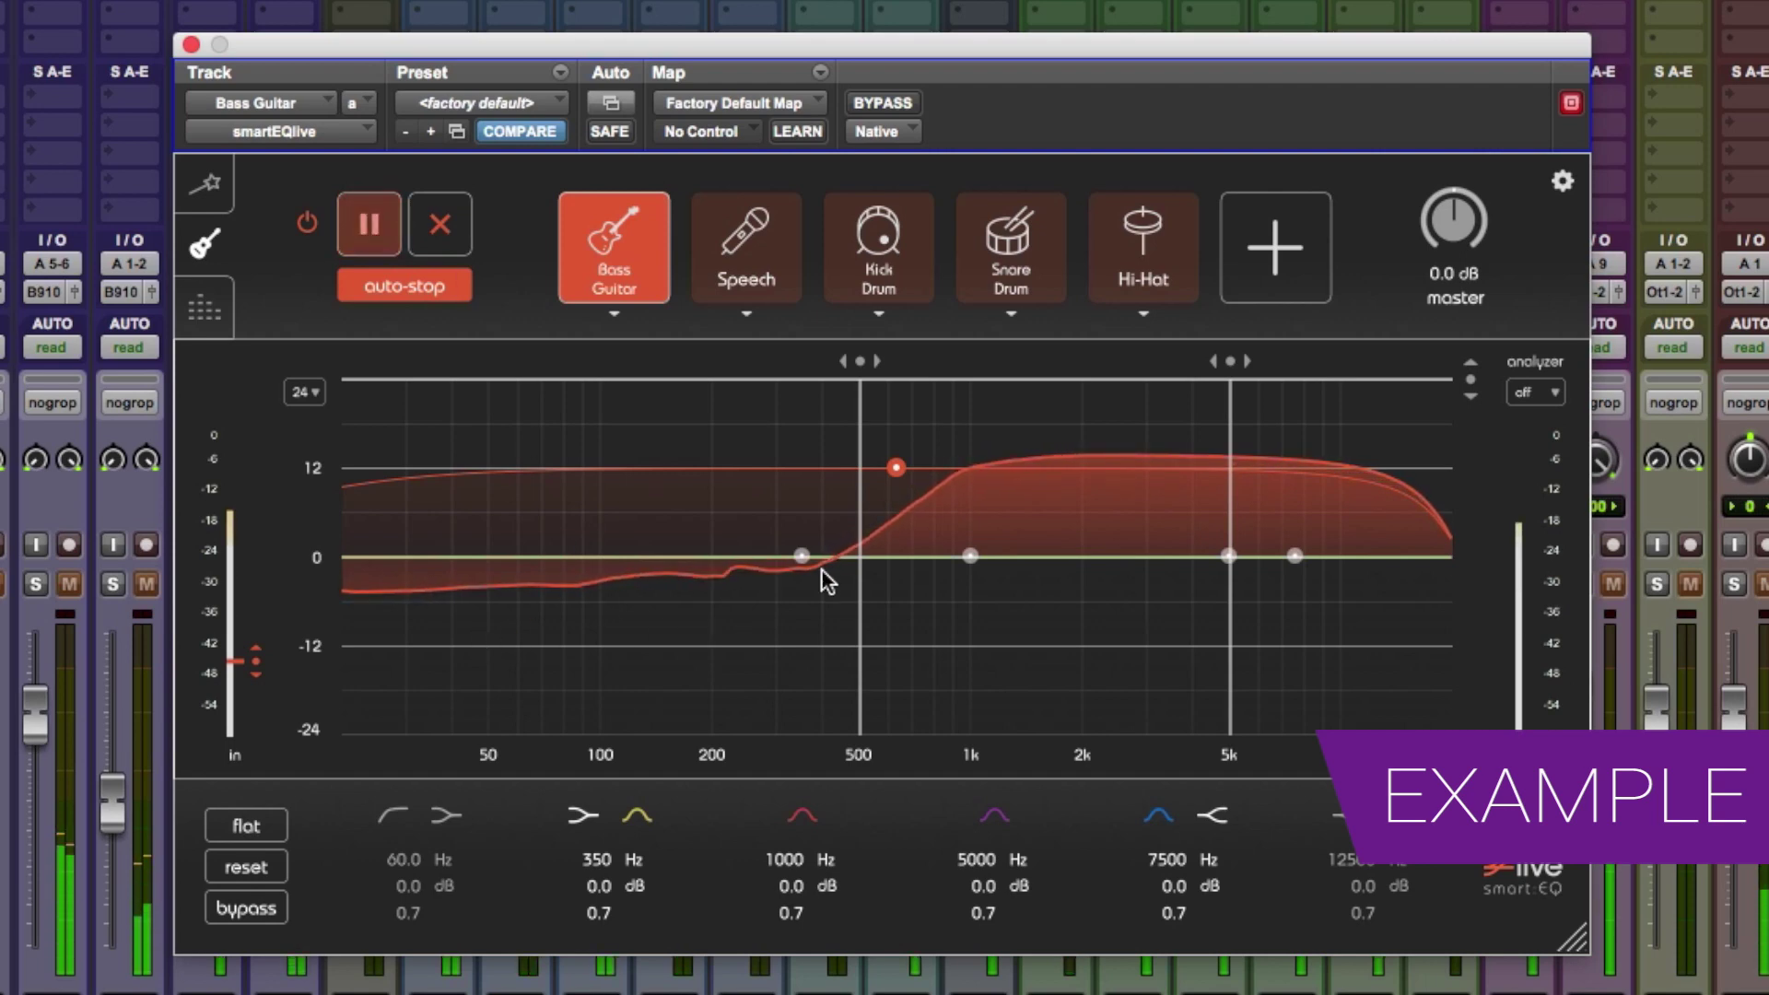
# Set the analyzer to post-EQ, then push the smart band down and back up toward +12 dB
pyautogui.click(1548, 393)
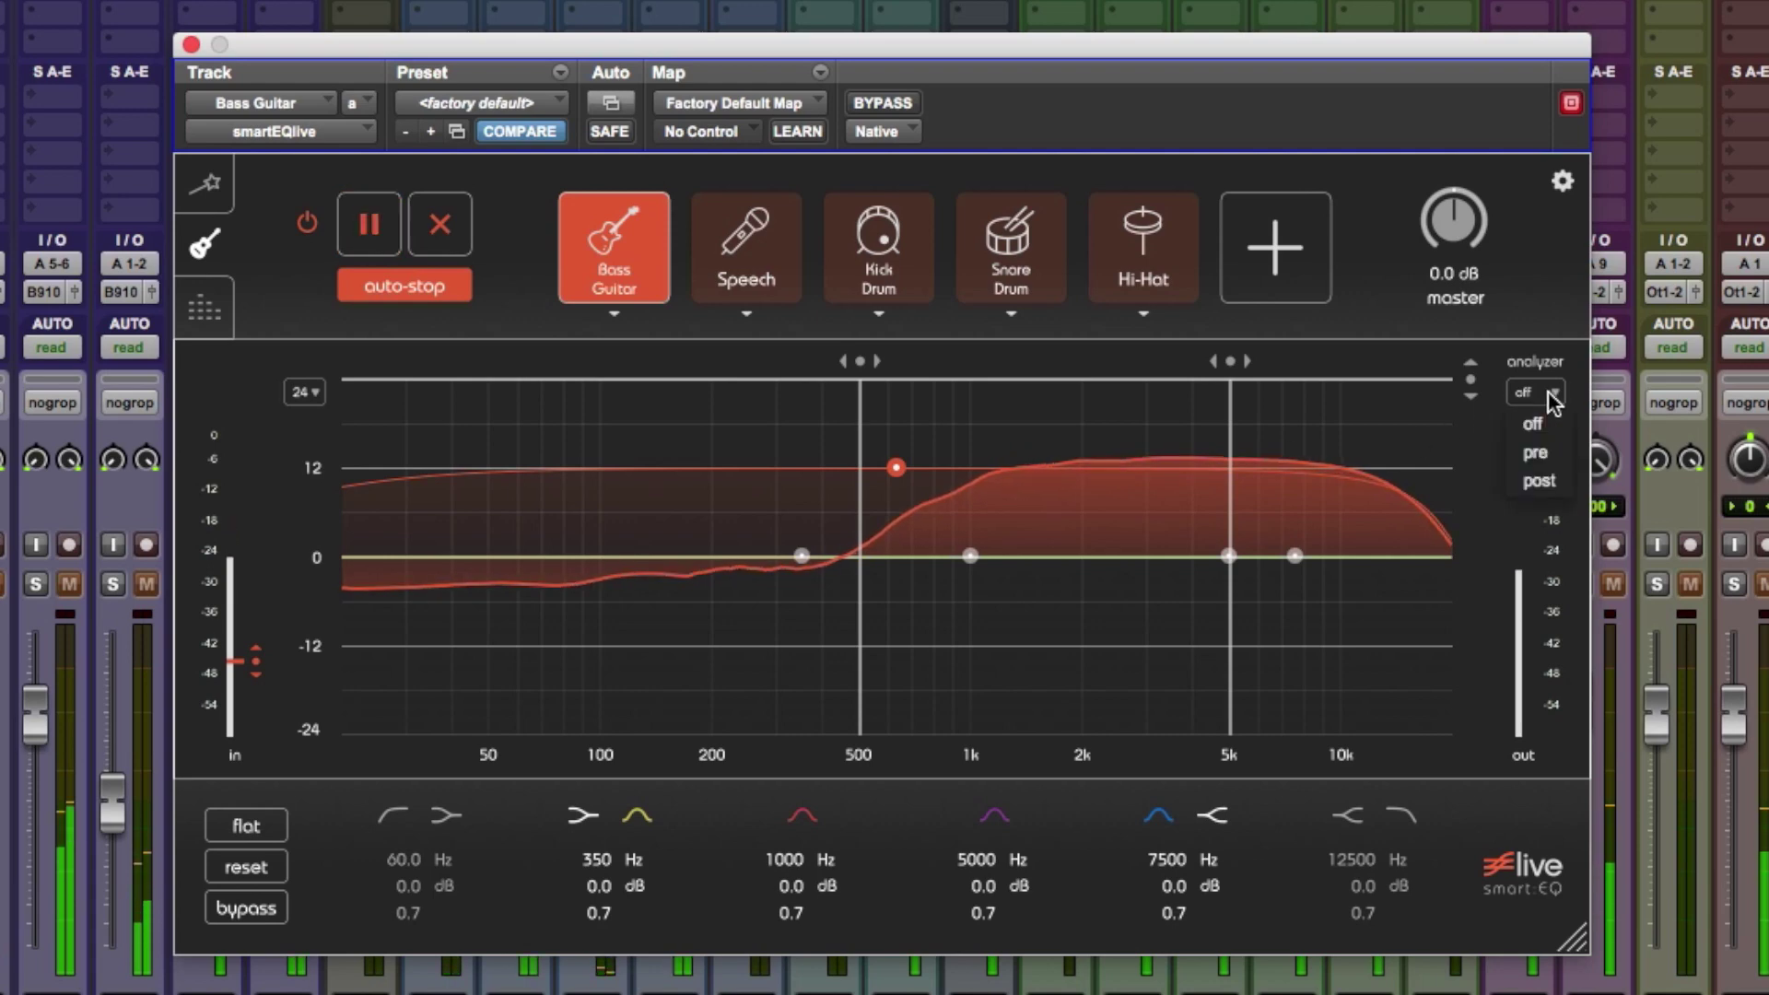
pyautogui.click(1538, 481)
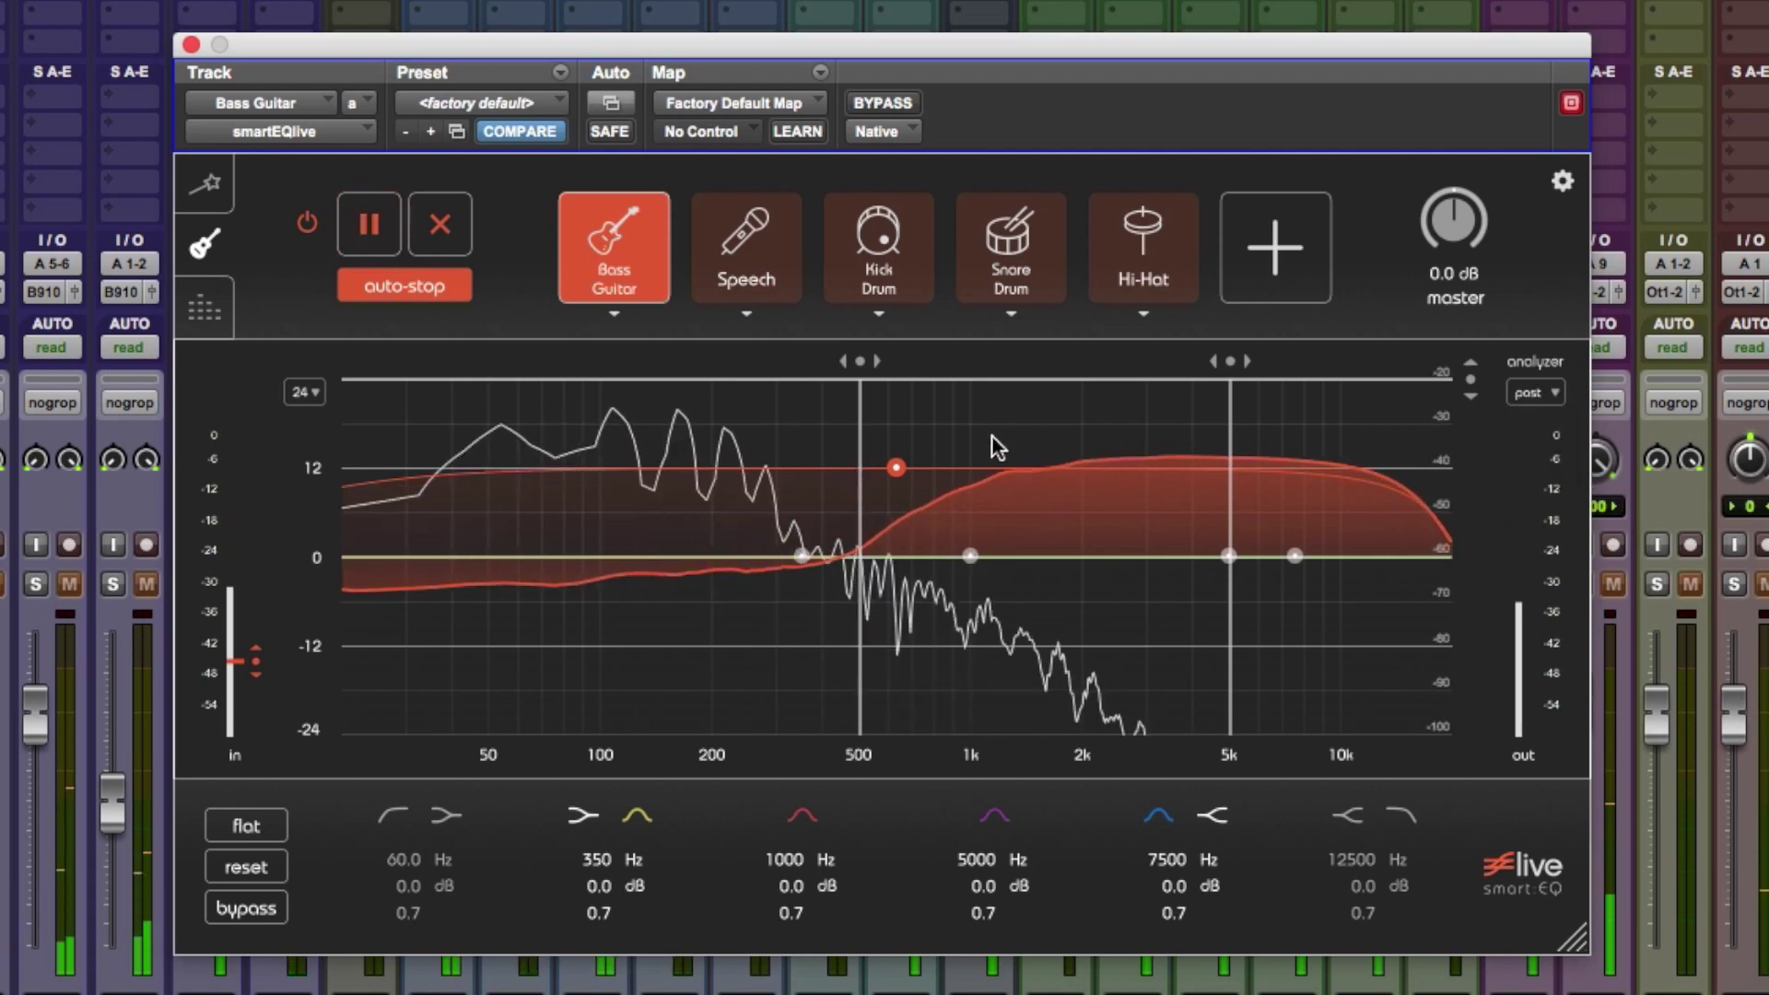
pyautogui.moveTo(896, 467)
pyautogui.mouseDown()
pyautogui.moveTo(900, 673)
pyautogui.moveTo(910, 441)
pyautogui.mouseUp()
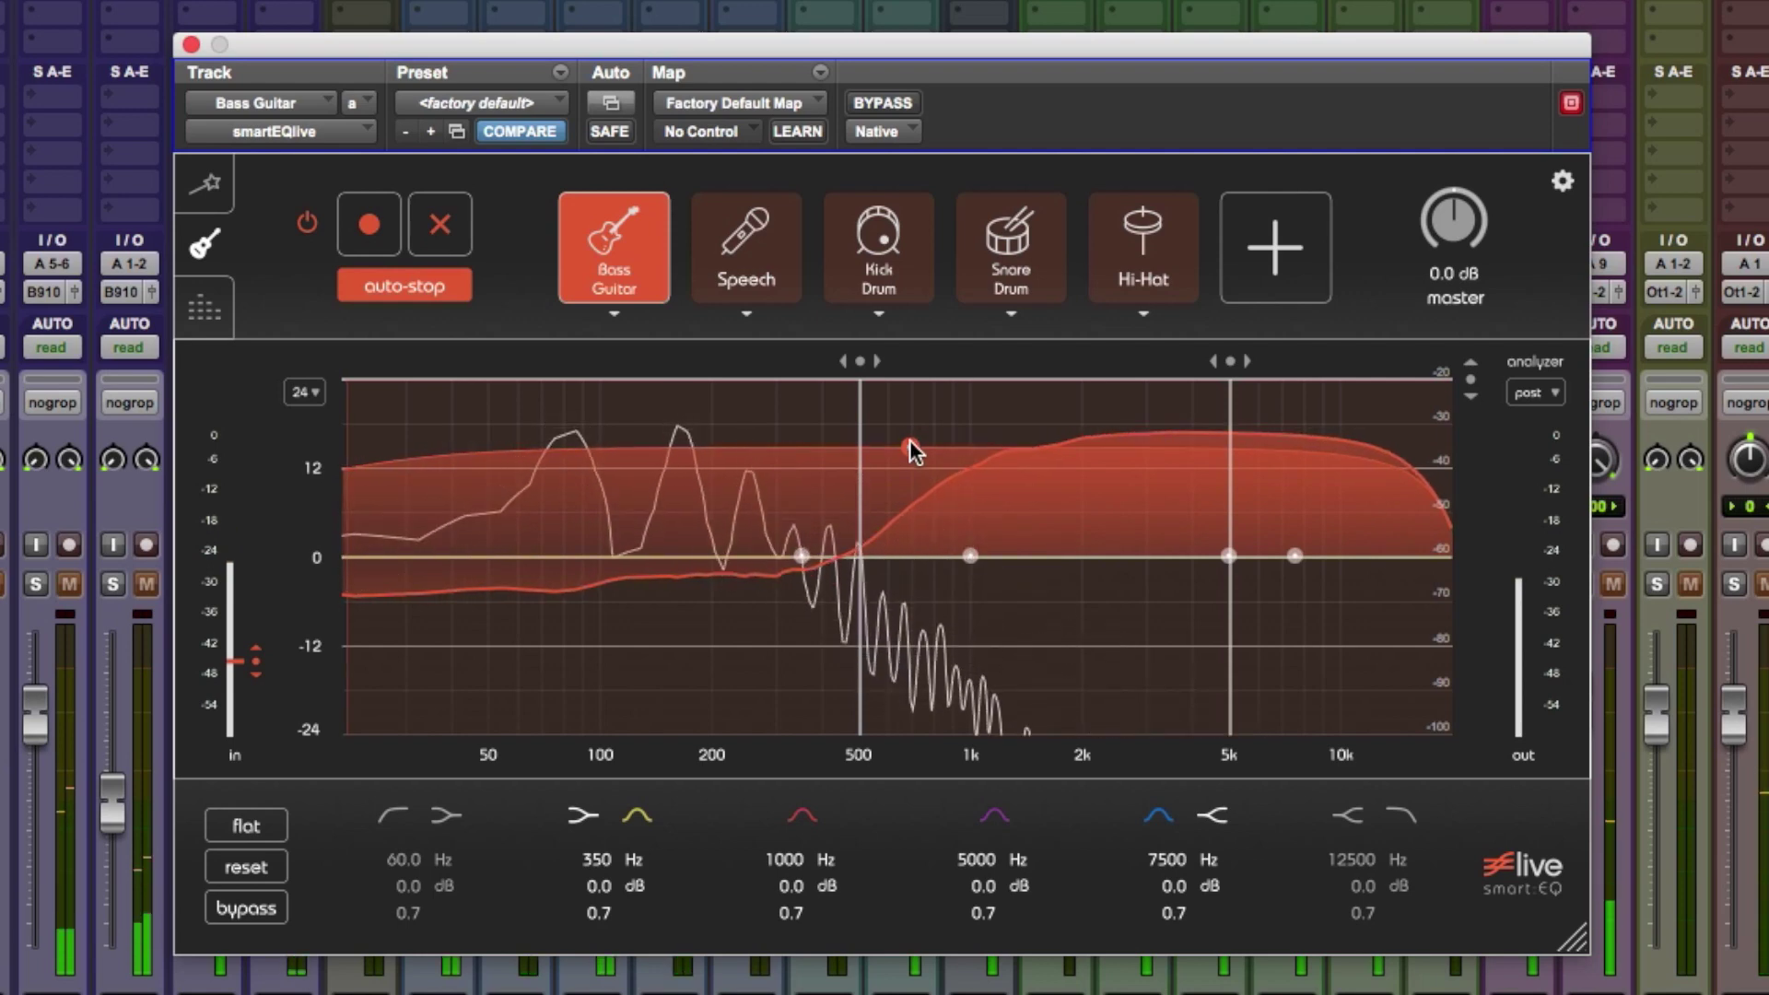
pyautogui.moveTo(911, 445)
pyautogui.mouseDown()
pyautogui.moveTo(915, 645)
pyautogui.moveTo(919, 456)
pyautogui.moveTo(568, 455)
pyautogui.moveTo(736, 461)
pyautogui.moveTo(877, 573)
pyautogui.moveTo(1072, 595)
pyautogui.moveTo(1114, 566)
pyautogui.moveTo(1129, 473)
pyautogui.moveTo(1159, 444)
pyautogui.moveTo(1184, 456)
pyautogui.moveTo(1098, 542)
pyautogui.moveTo(810, 616)
pyautogui.mouseUp()
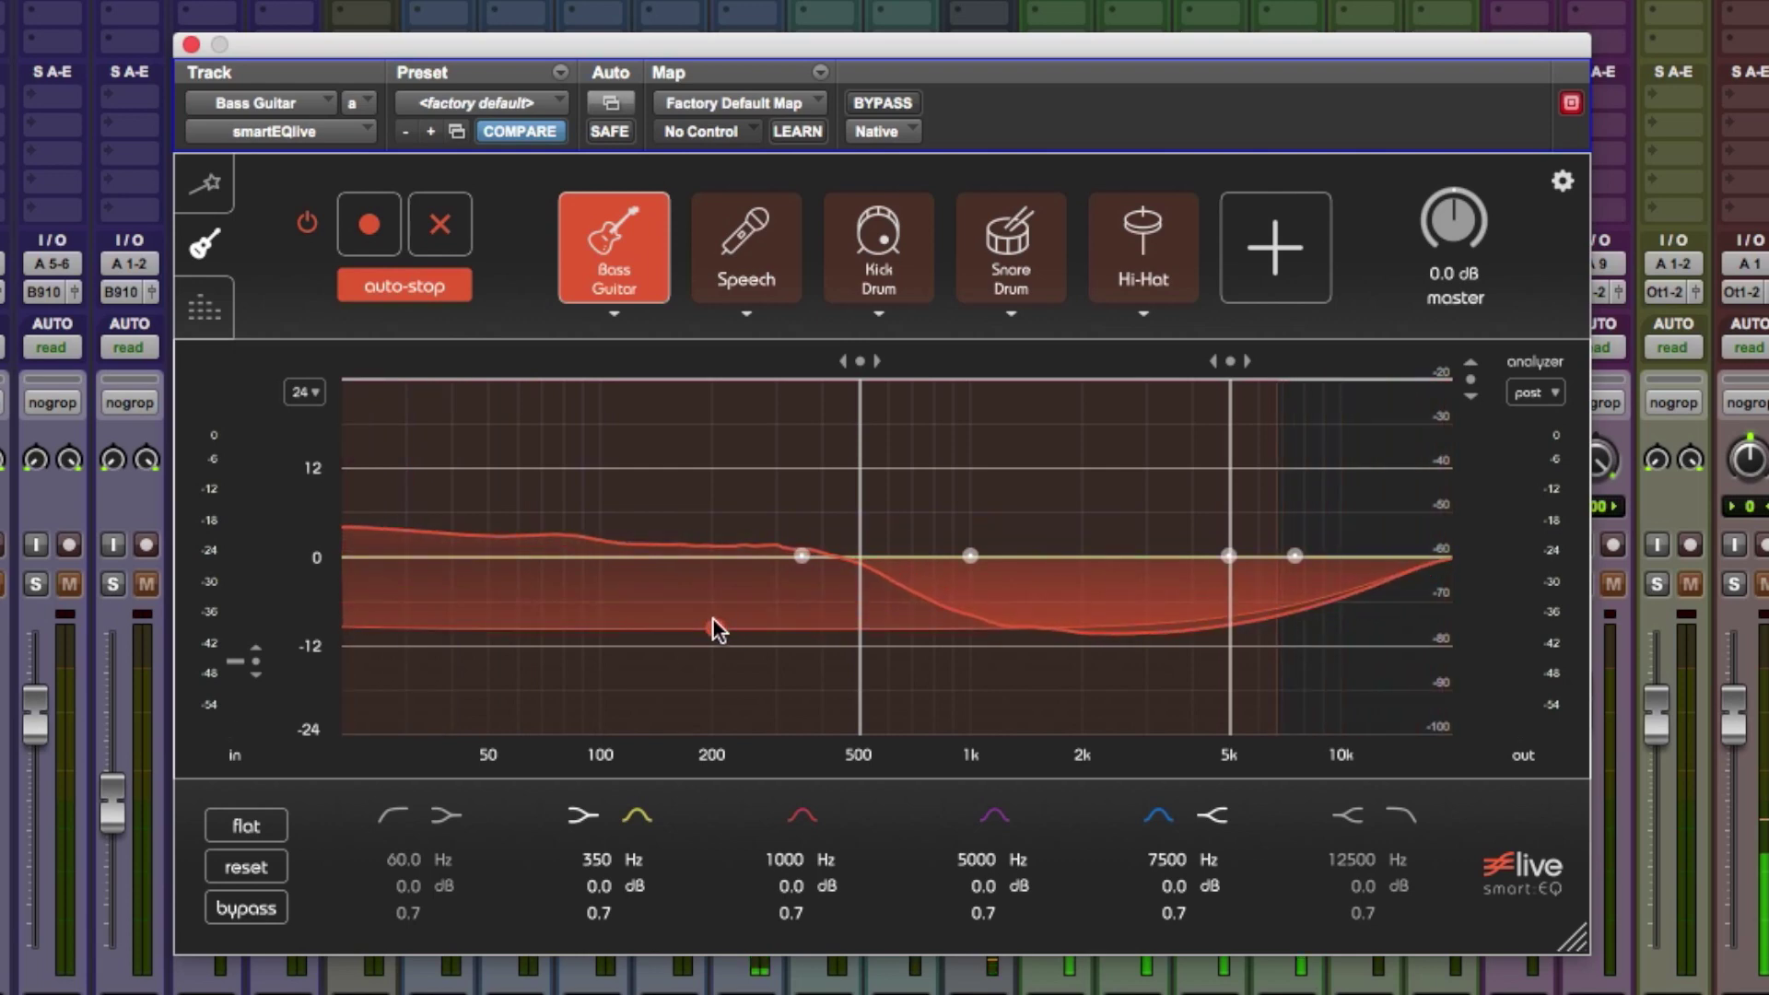
pyautogui.moveTo(724, 618); pyautogui.dragTo(895, 461)
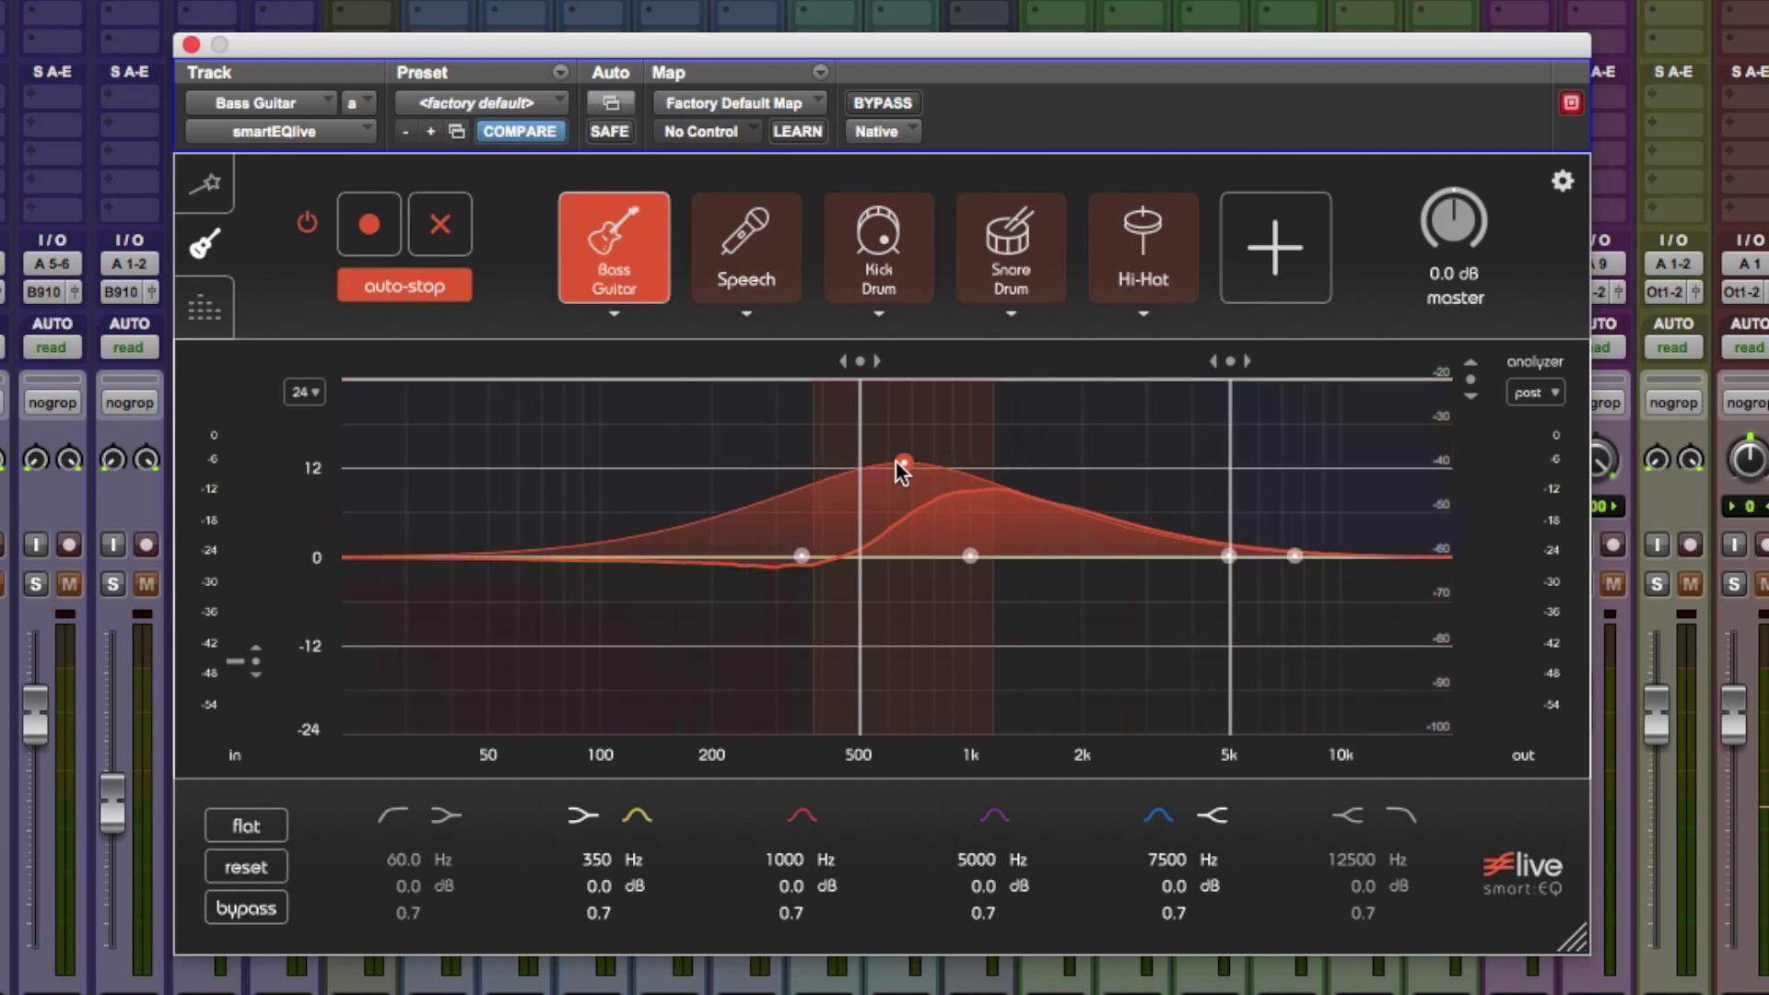
pyautogui.scroll(3, 897, 470)
pyautogui.scroll(3, 896, 470)
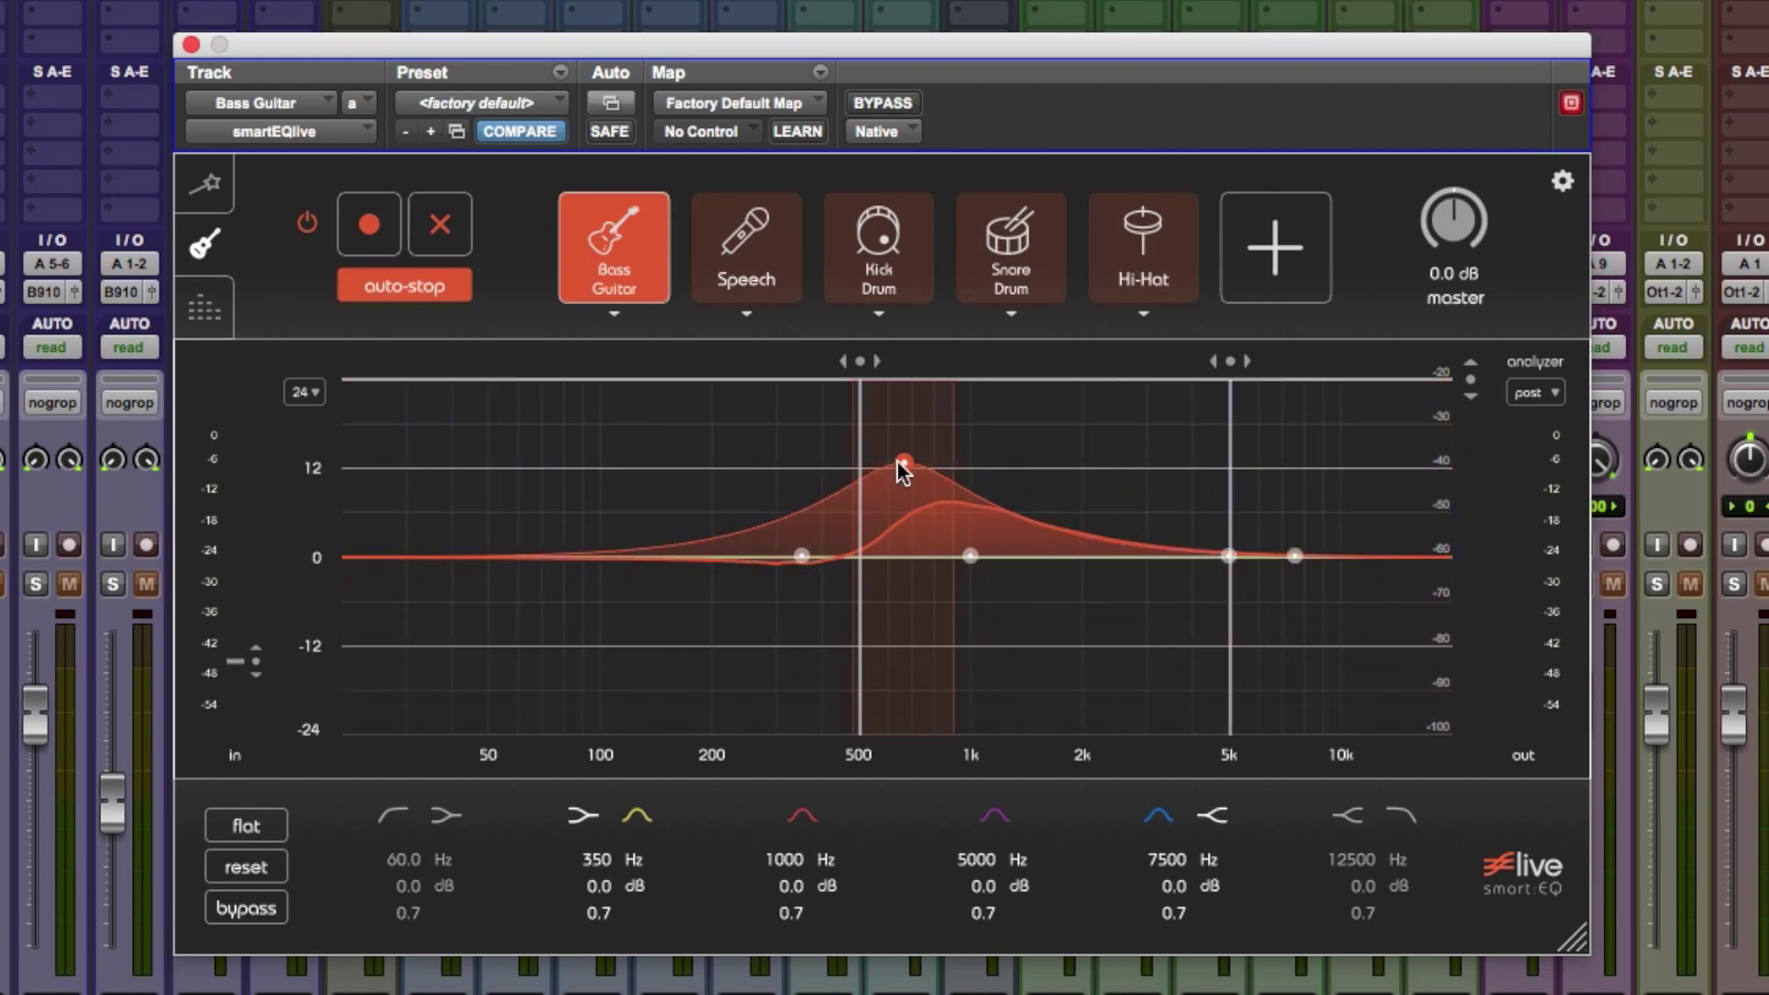
pyautogui.scroll(-5, 896, 463)
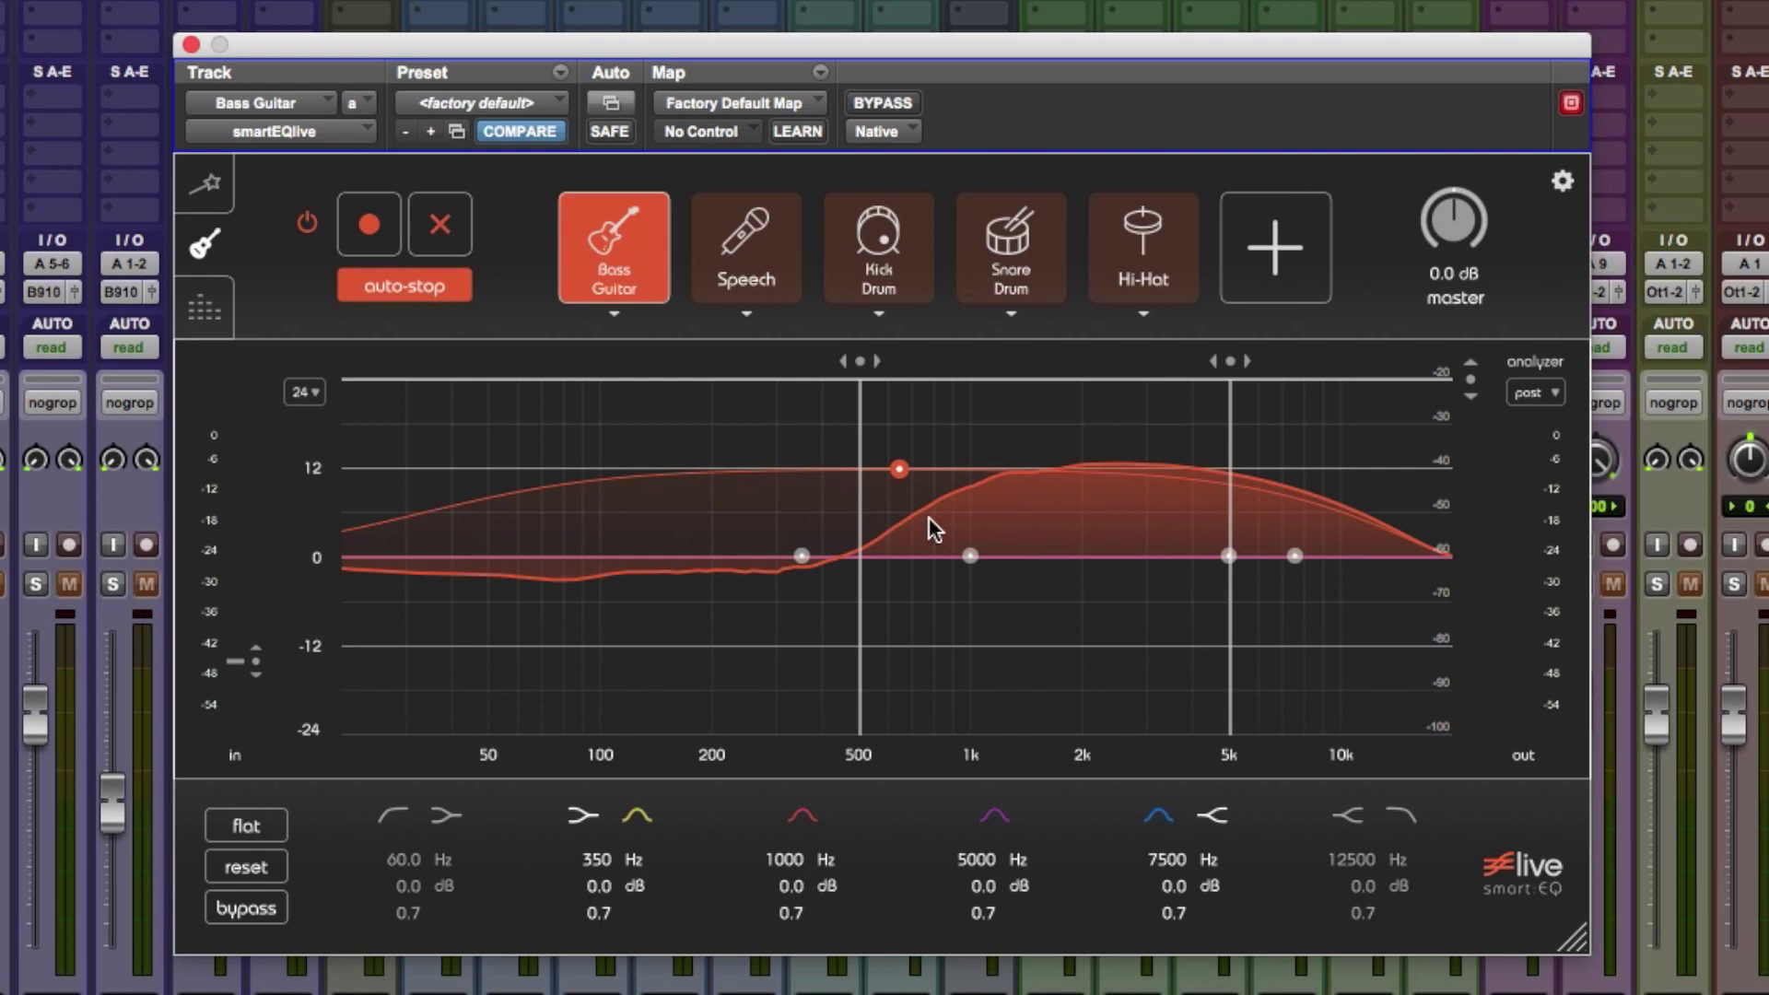
# Add an ~83 Hz low cut, flatten the smart curve, and move the 5000 Hz band to 1305 Hz +10.7 dB
pyautogui.press('space')
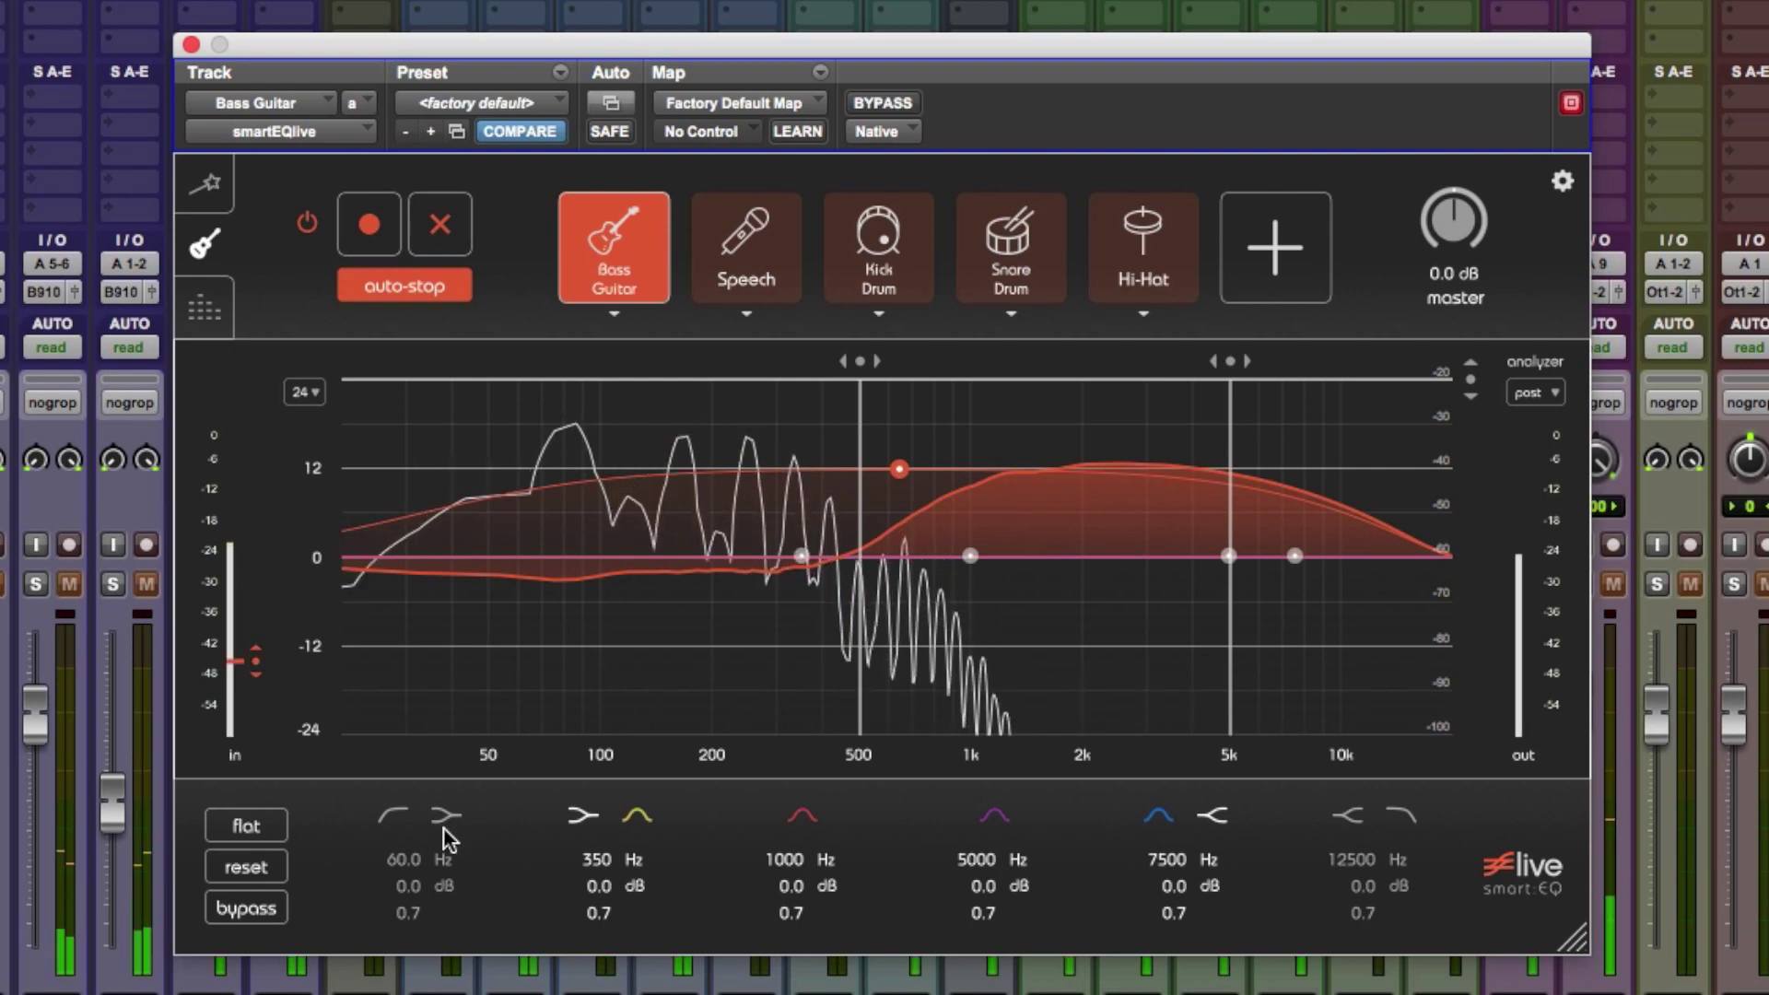
pyautogui.click(397, 819)
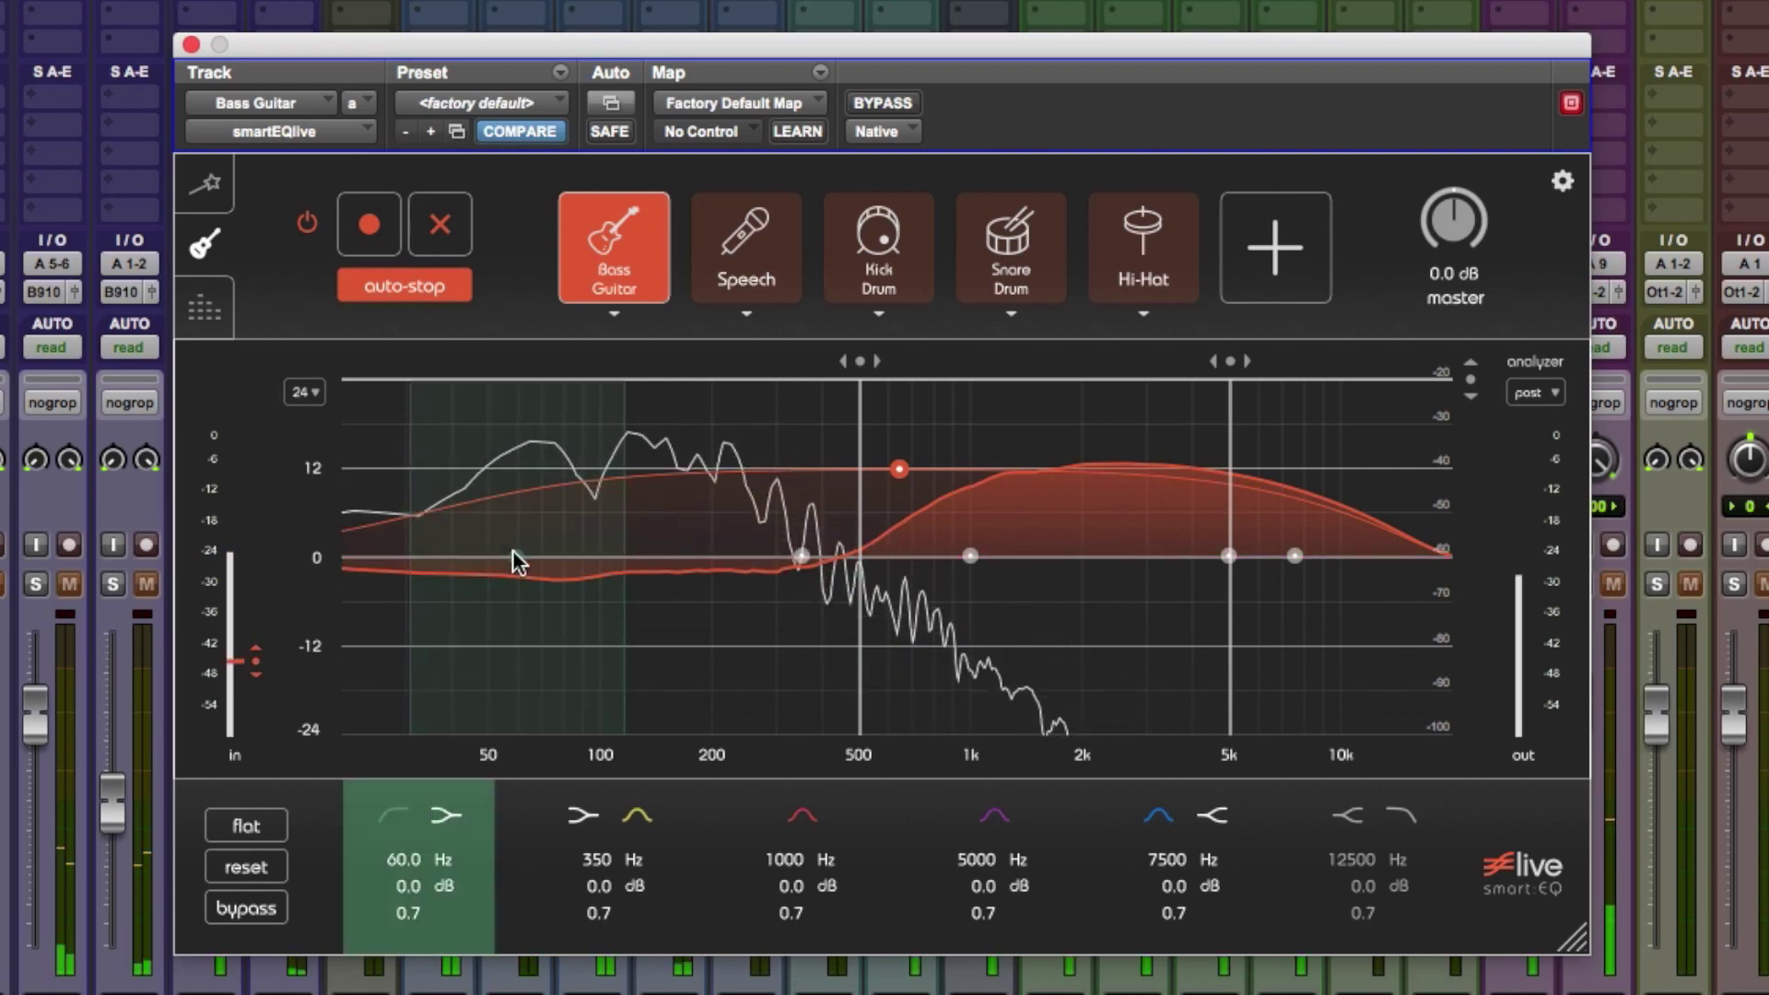
pyautogui.moveTo(513, 557)
pyautogui.mouseDown()
pyautogui.moveTo(751, 570)
pyautogui.moveTo(564, 560)
pyautogui.mouseUp()
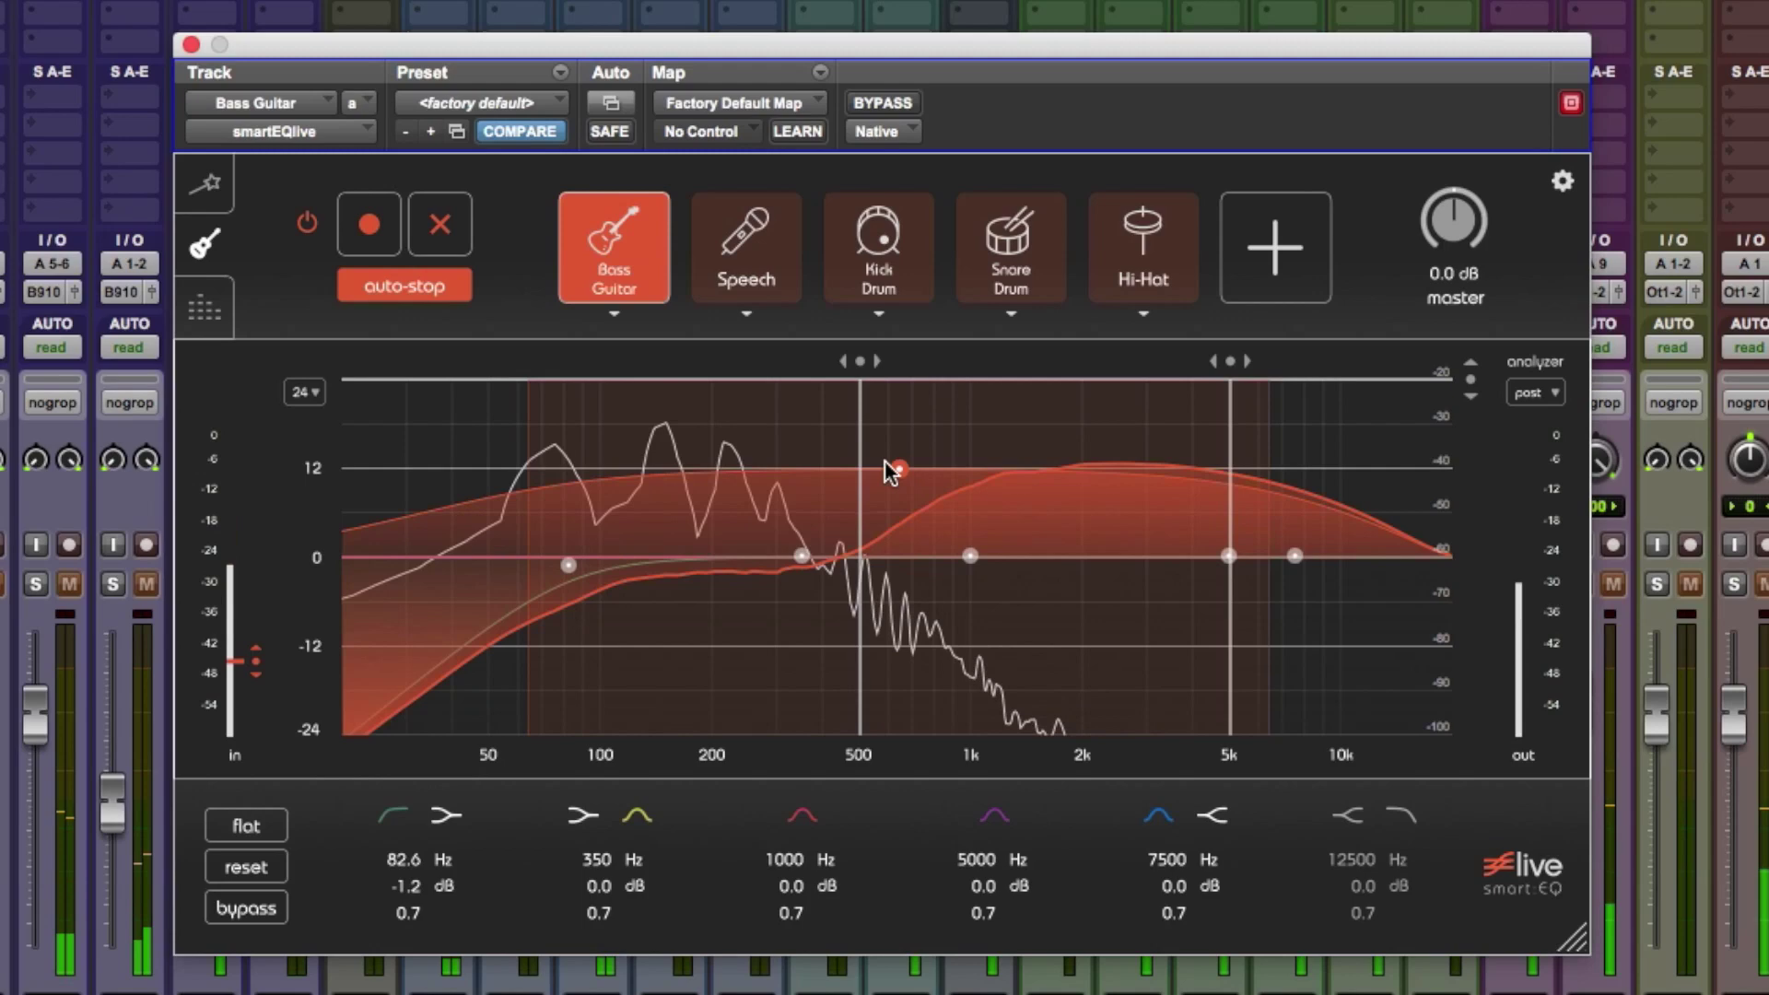
pyautogui.moveTo(886, 461)
pyautogui.mouseDown()
pyautogui.moveTo(898, 703)
pyautogui.moveTo(906, 493)
pyautogui.moveTo(906, 508)
pyautogui.mouseUp()
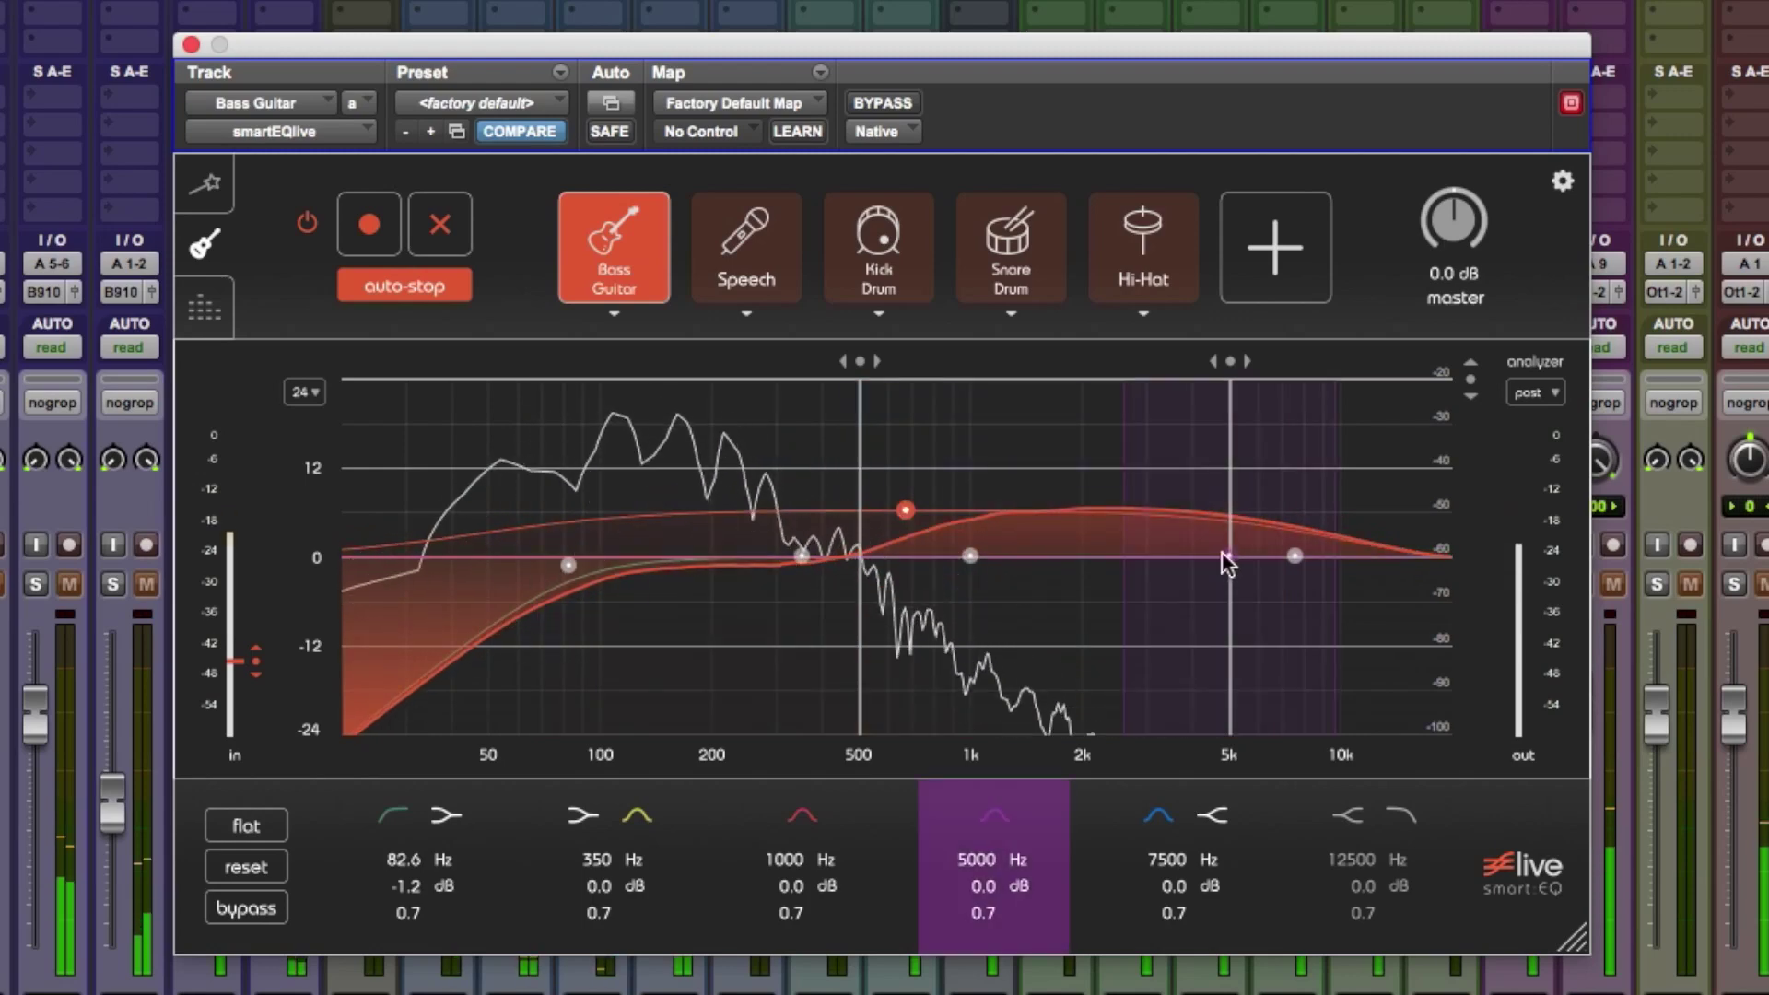
pyautogui.moveTo(1227, 559)
pyautogui.mouseDown()
pyautogui.moveTo(1192, 478)
pyautogui.moveTo(1013, 478)
pyautogui.mouseUp()
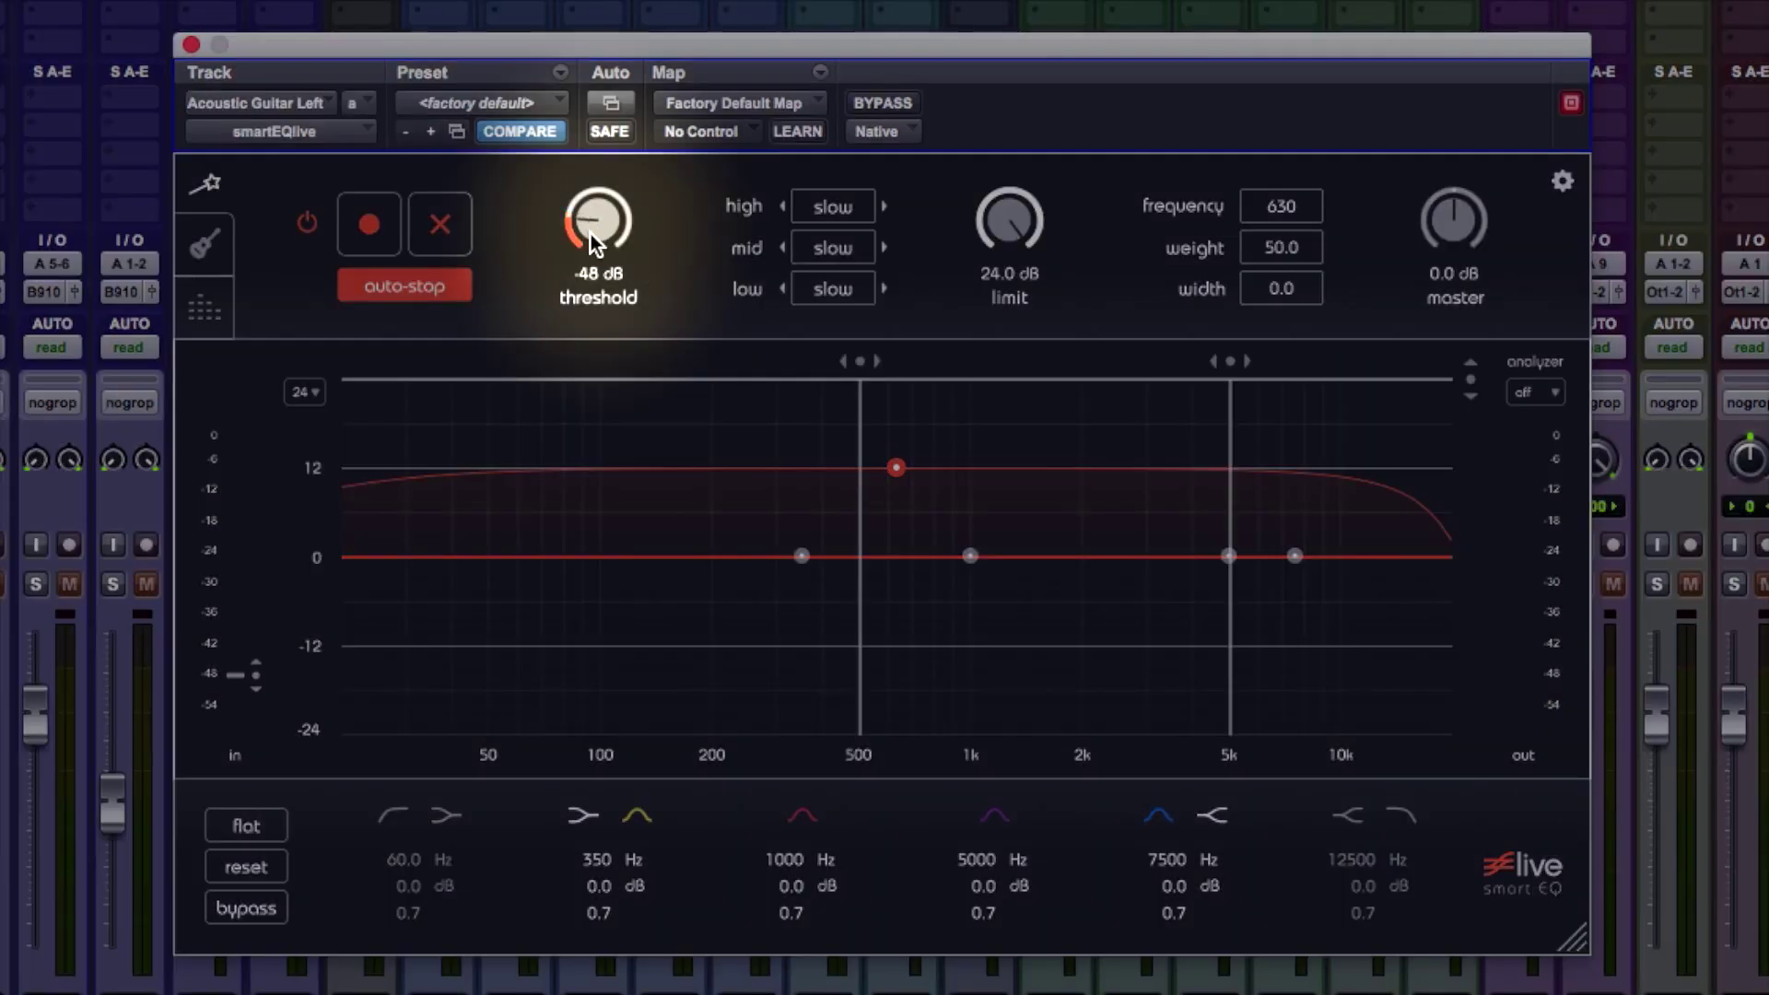
# Adjust the learning threshold and try a 14 dB gain limit before restoring 24 dB
pyautogui.moveTo(591, 234); pyautogui.dragTo(593, 205)
pyautogui.moveTo(1009, 221); pyautogui.dragTo(1008, 296)
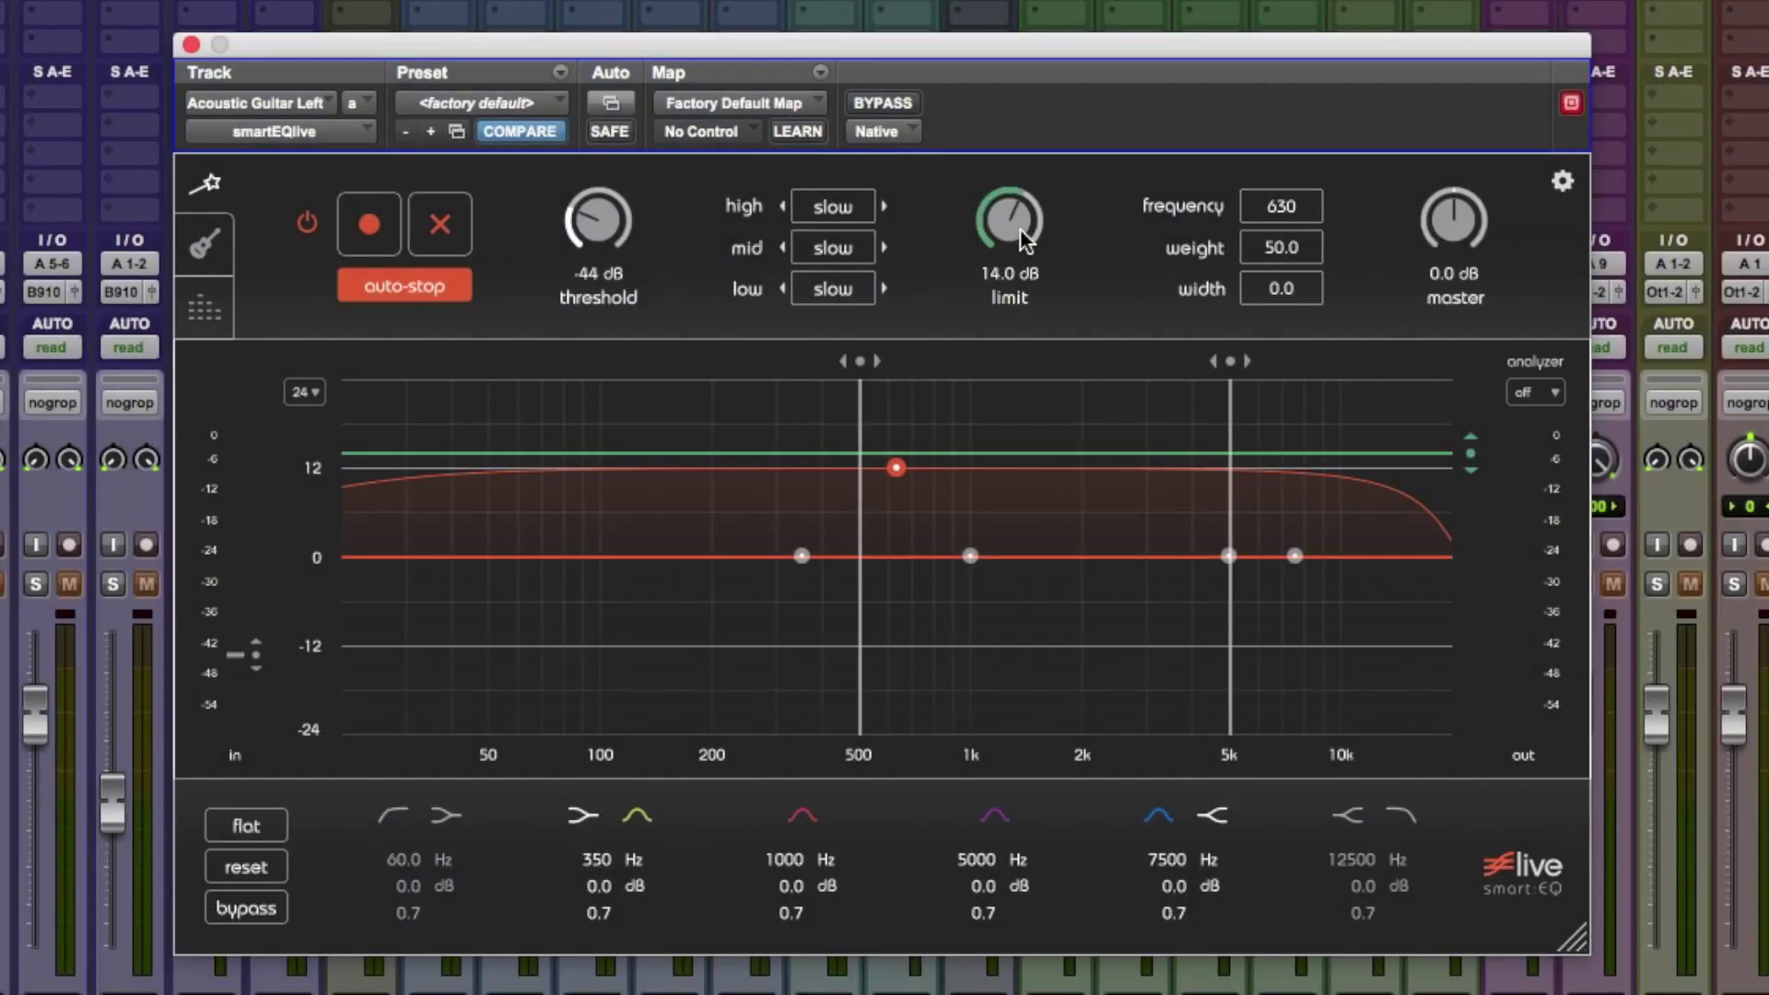
pyautogui.moveTo(1024, 228); pyautogui.dragTo(1020, 4)
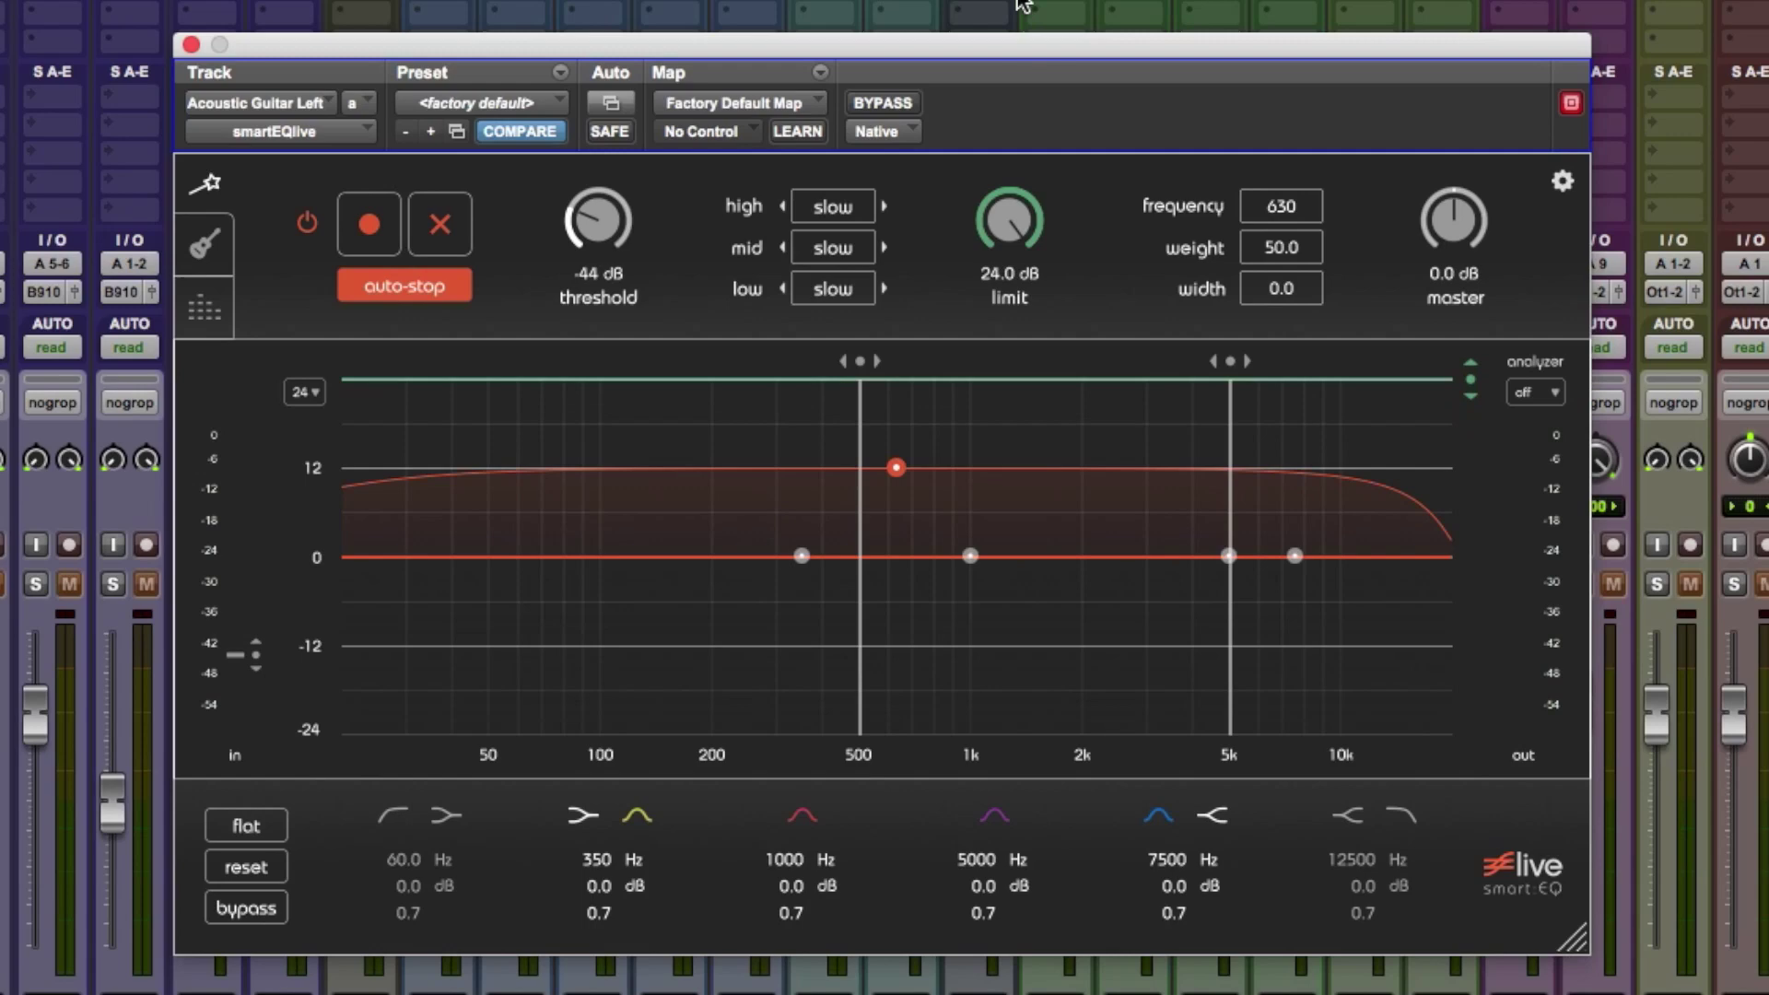
# Load the Acoustic Guitar profile and run a learning pass on the guitar
pyautogui.click(203, 247)
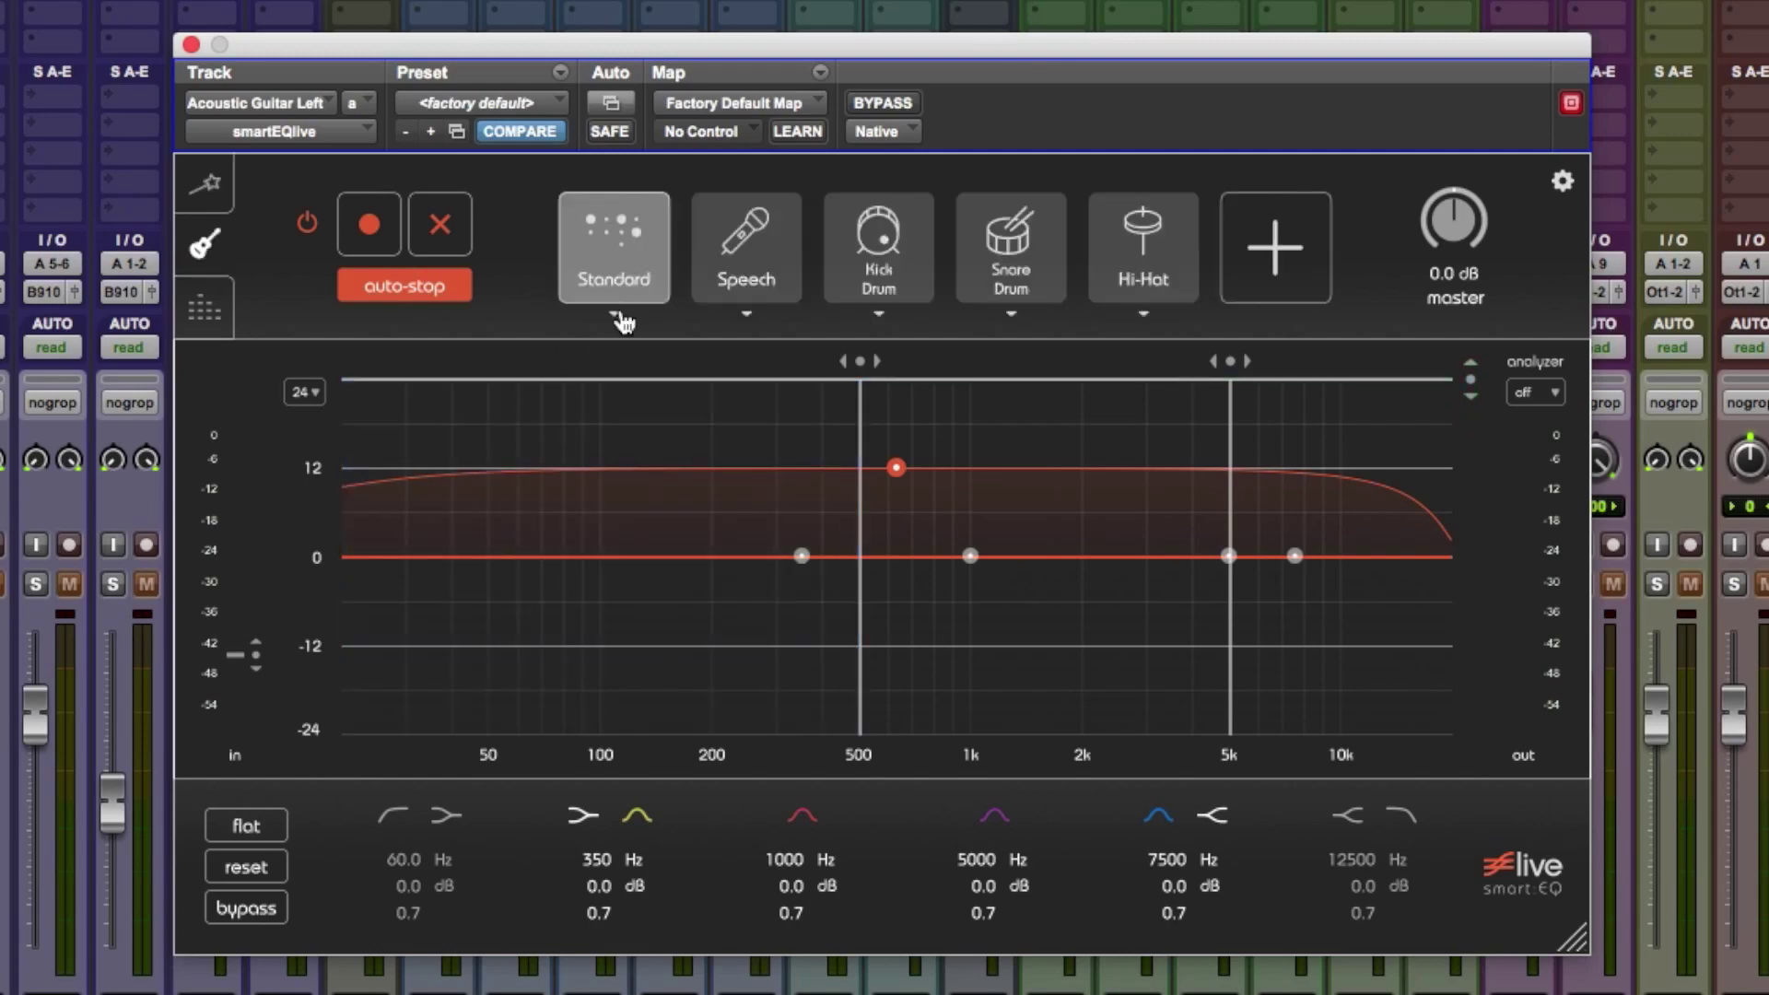
pyautogui.click(617, 313)
pyautogui.click(633, 573)
pyautogui.click(367, 226)
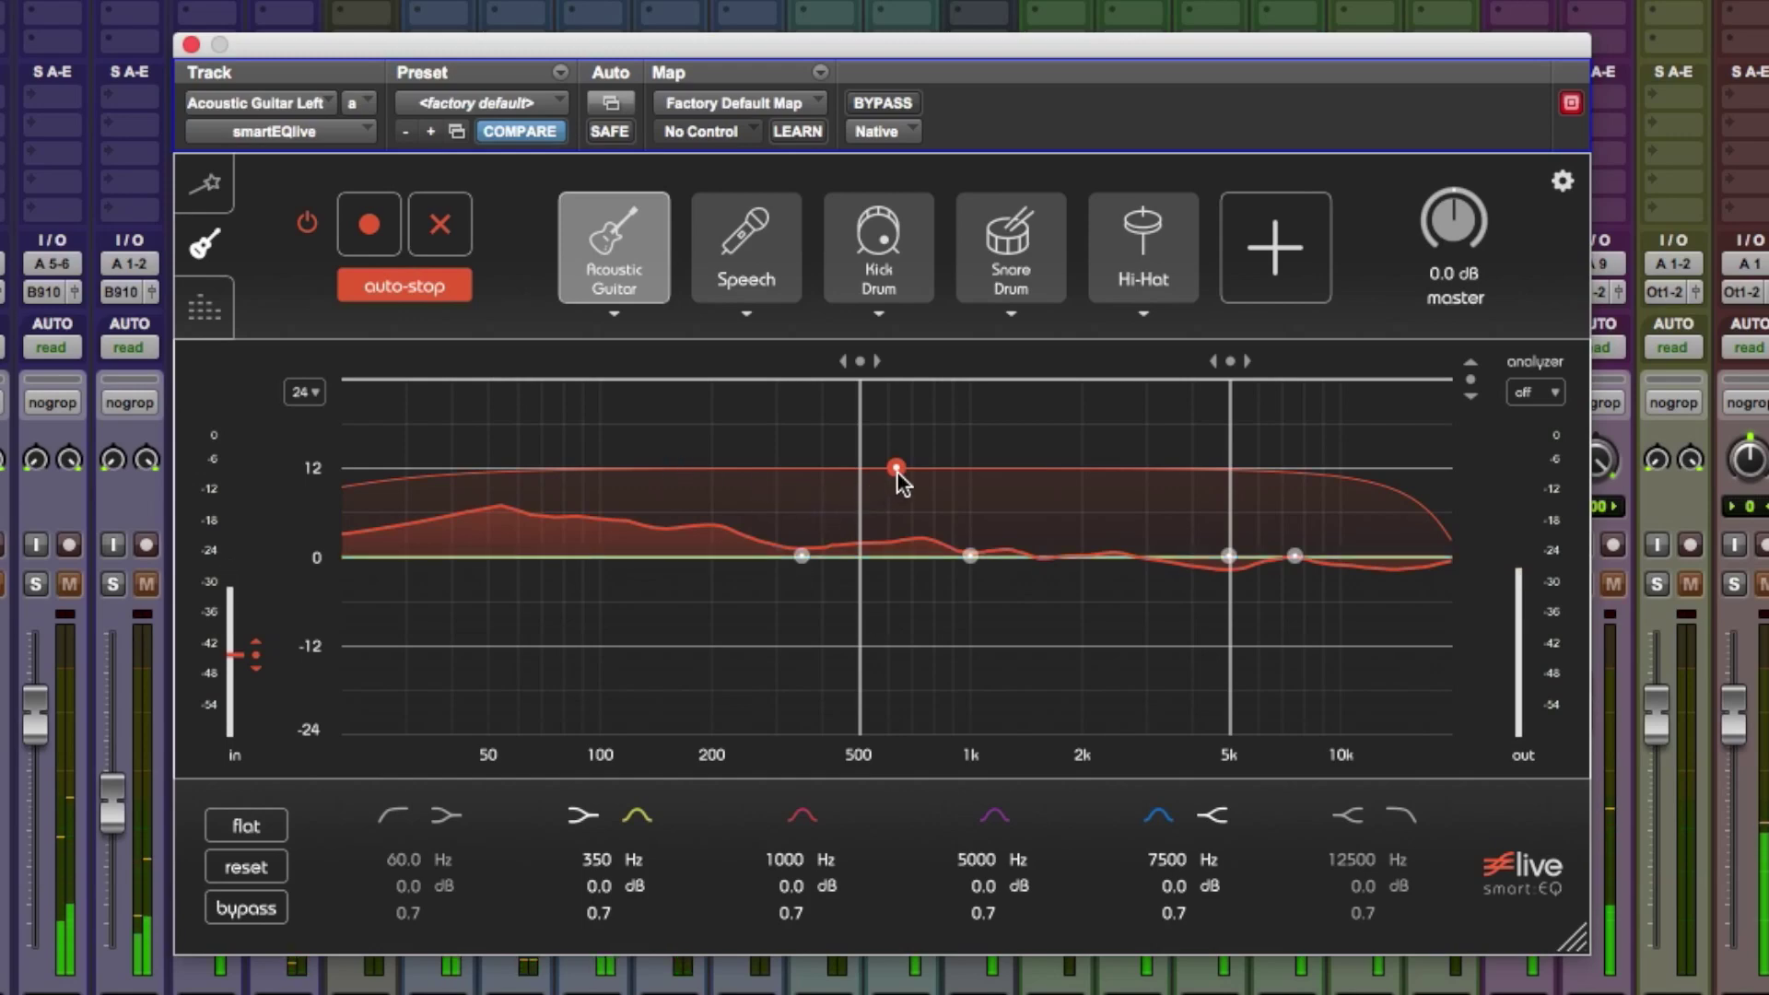
# Compare deeper smart cuts against bypass, then settle the guitar's smart curve at about -6 dB
pyautogui.moveTo(897, 472)
pyautogui.mouseDown()
pyautogui.moveTo(898, 608)
pyautogui.moveTo(905, 596)
pyautogui.mouseUp()
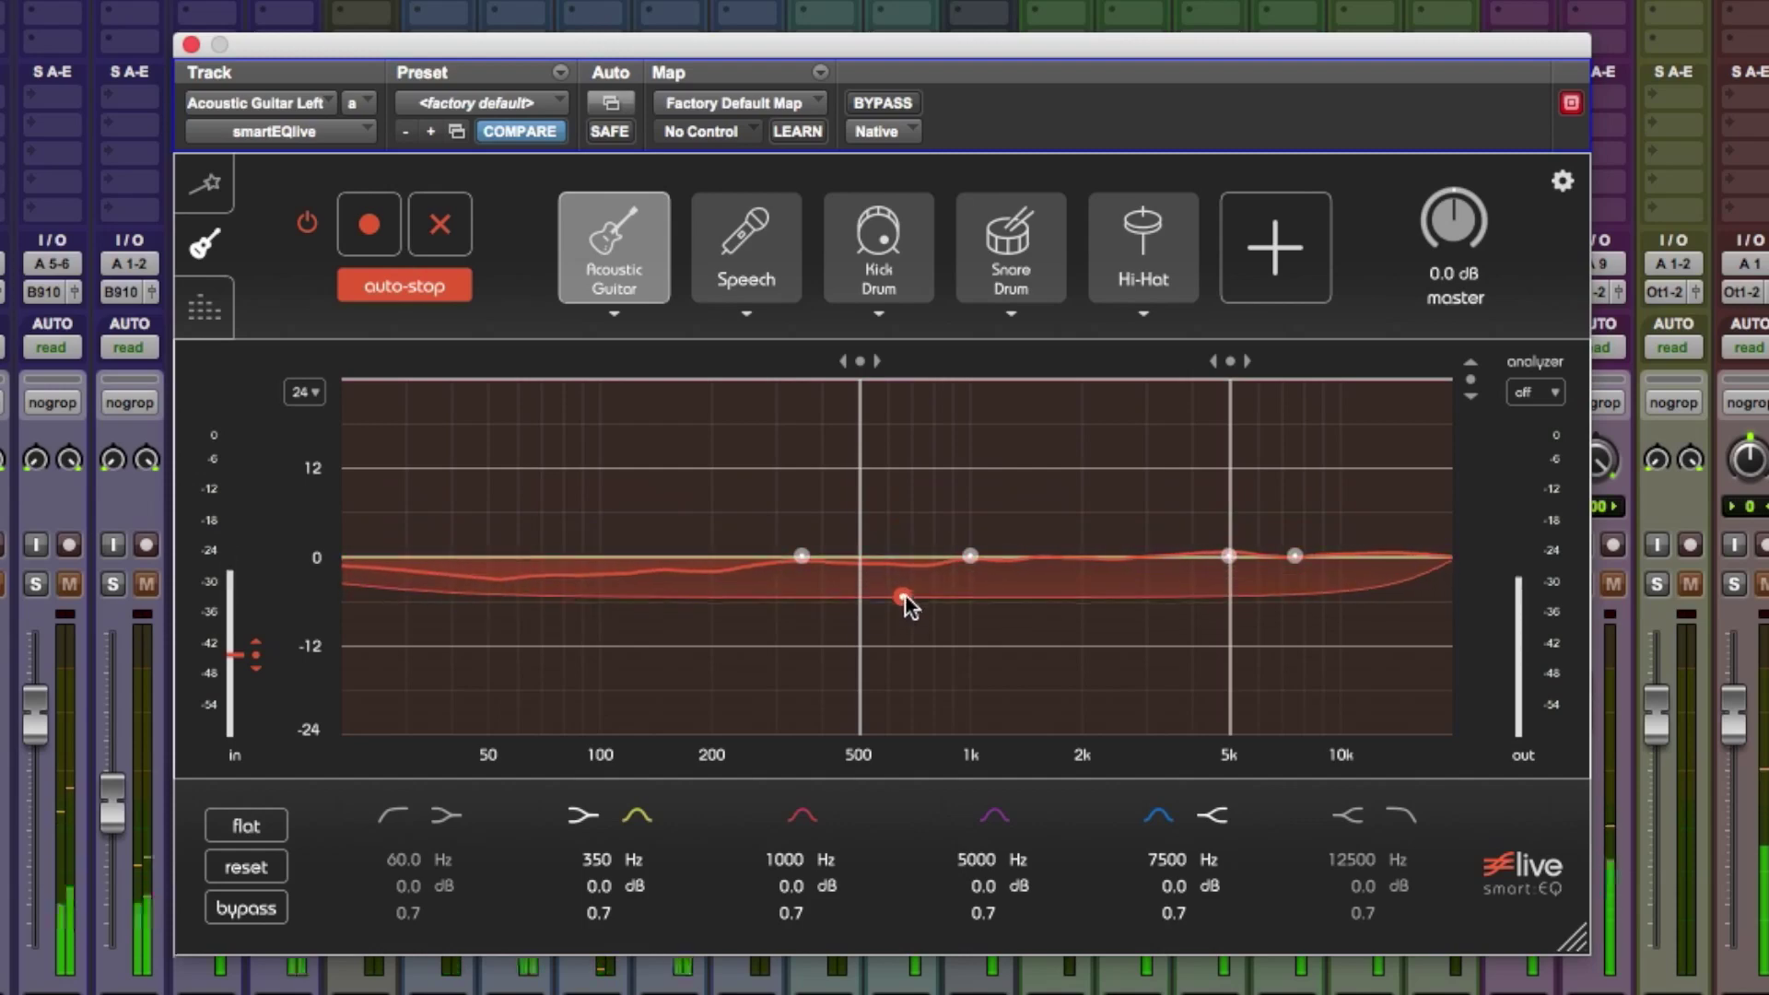
pyautogui.moveTo(905, 599); pyautogui.dragTo(903, 617)
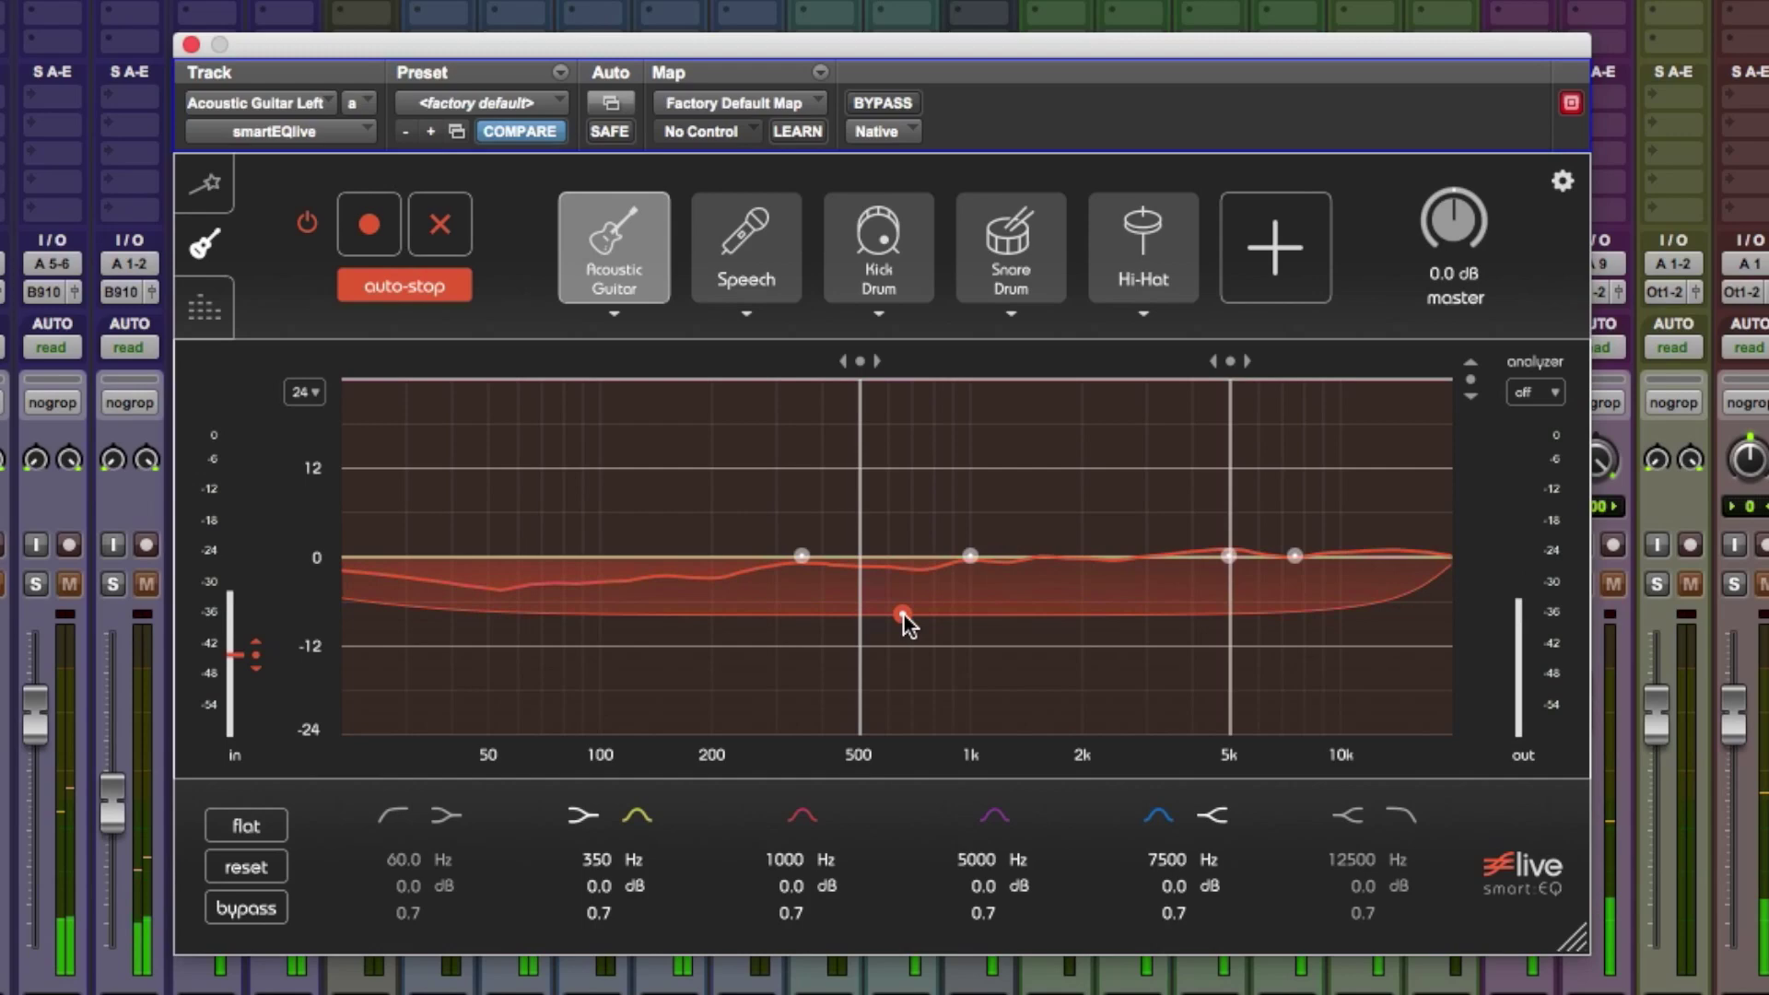
pyautogui.click(247, 909)
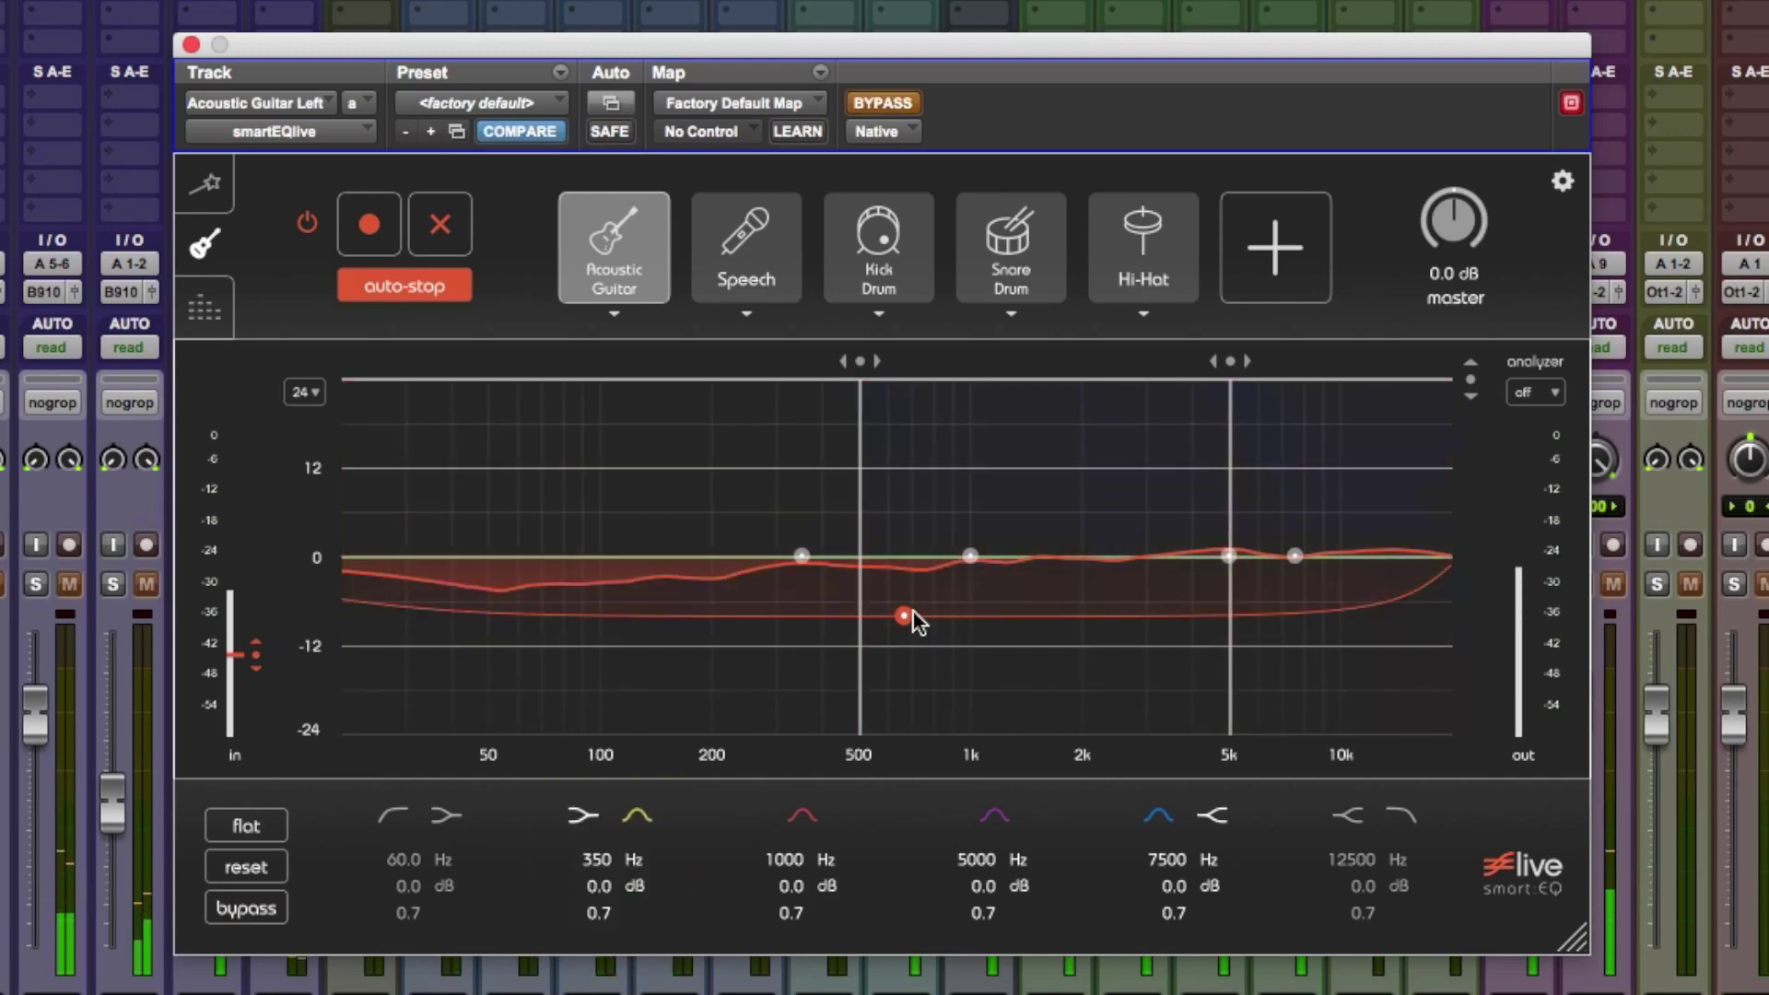
pyautogui.moveTo(903, 612)
pyautogui.mouseDown()
pyautogui.moveTo(903, 684)
pyautogui.moveTo(917, 435)
pyautogui.moveTo(913, 659)
pyautogui.moveTo(913, 644)
pyautogui.mouseUp()
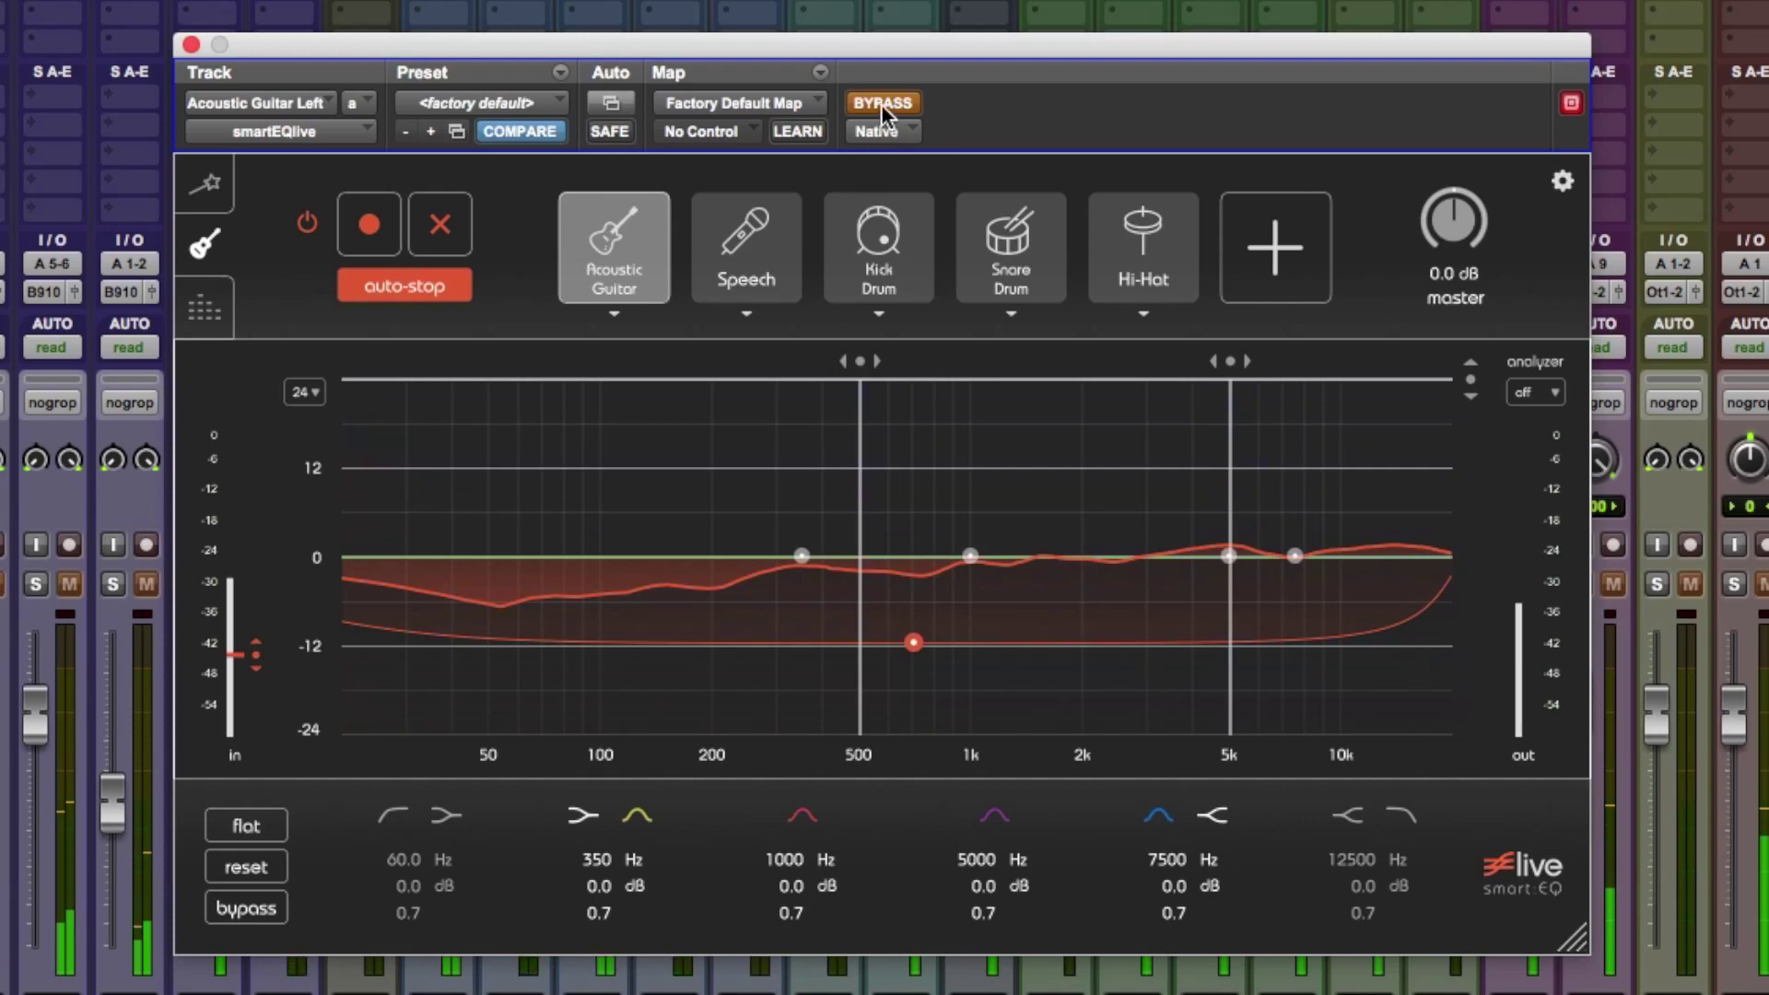
pyautogui.click(881, 103)
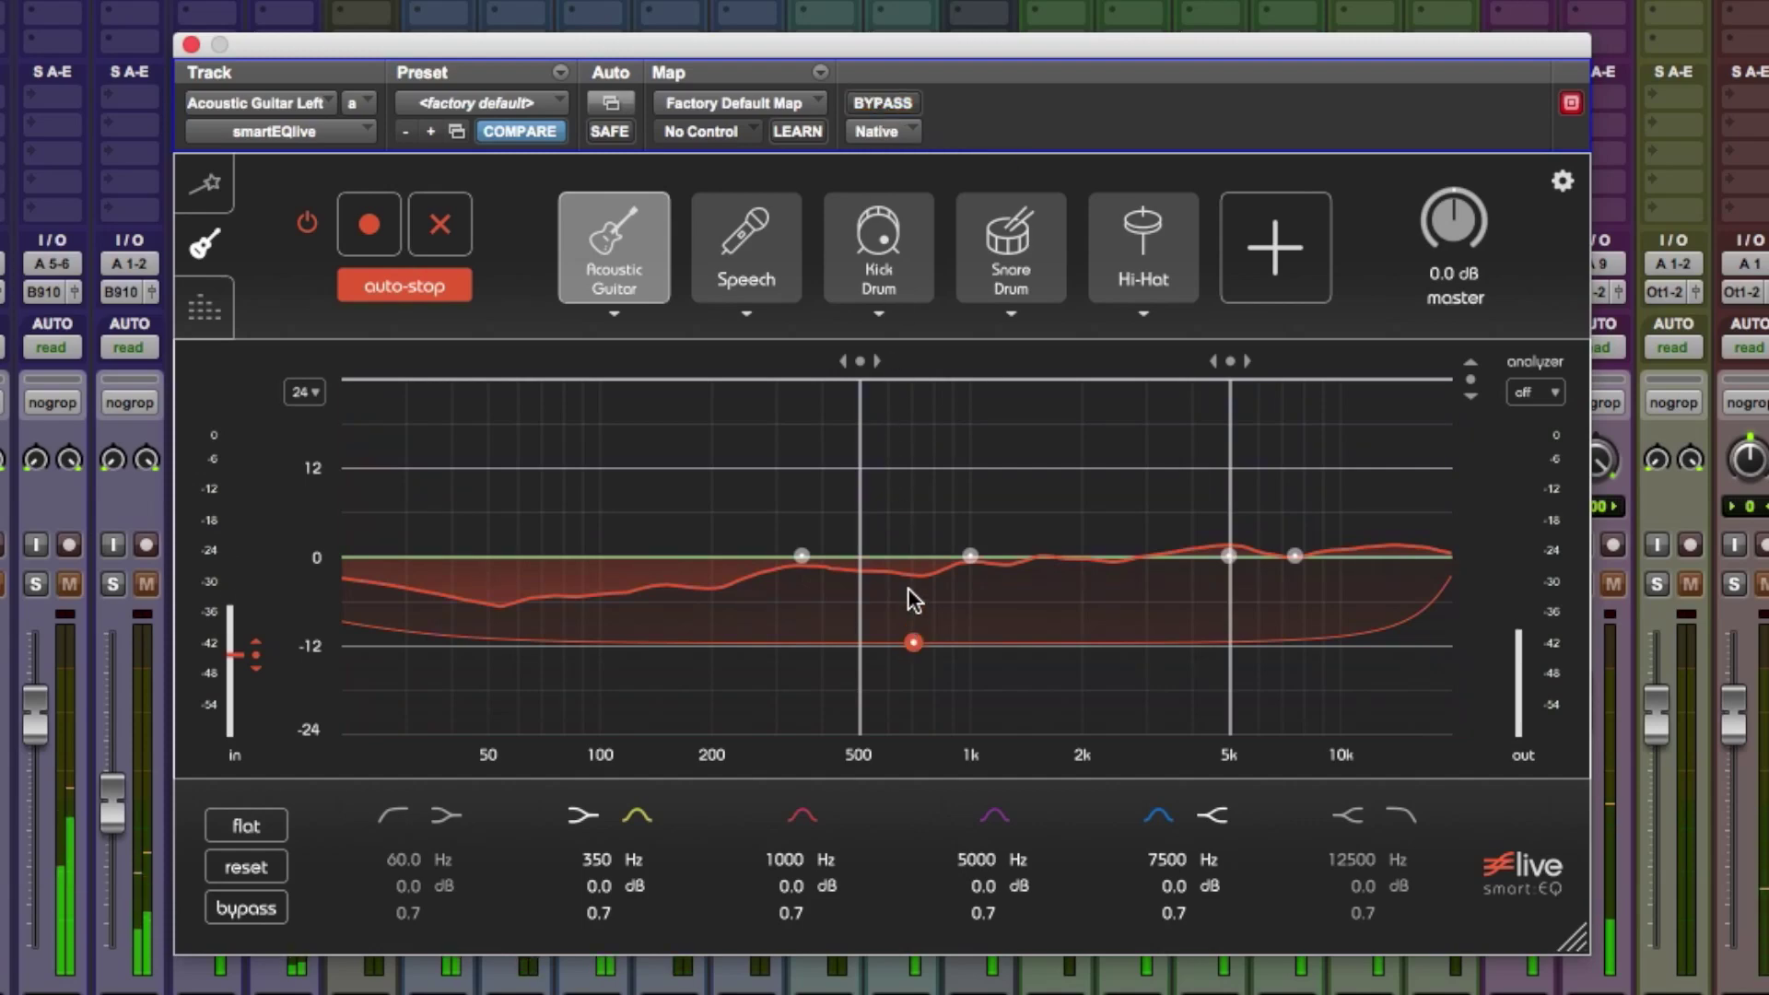
pyautogui.moveTo(912, 643)
pyautogui.mouseDown()
pyautogui.moveTo(906, 754)
pyautogui.moveTo(925, 440)
pyautogui.moveTo(952, 784)
pyautogui.mouseUp()
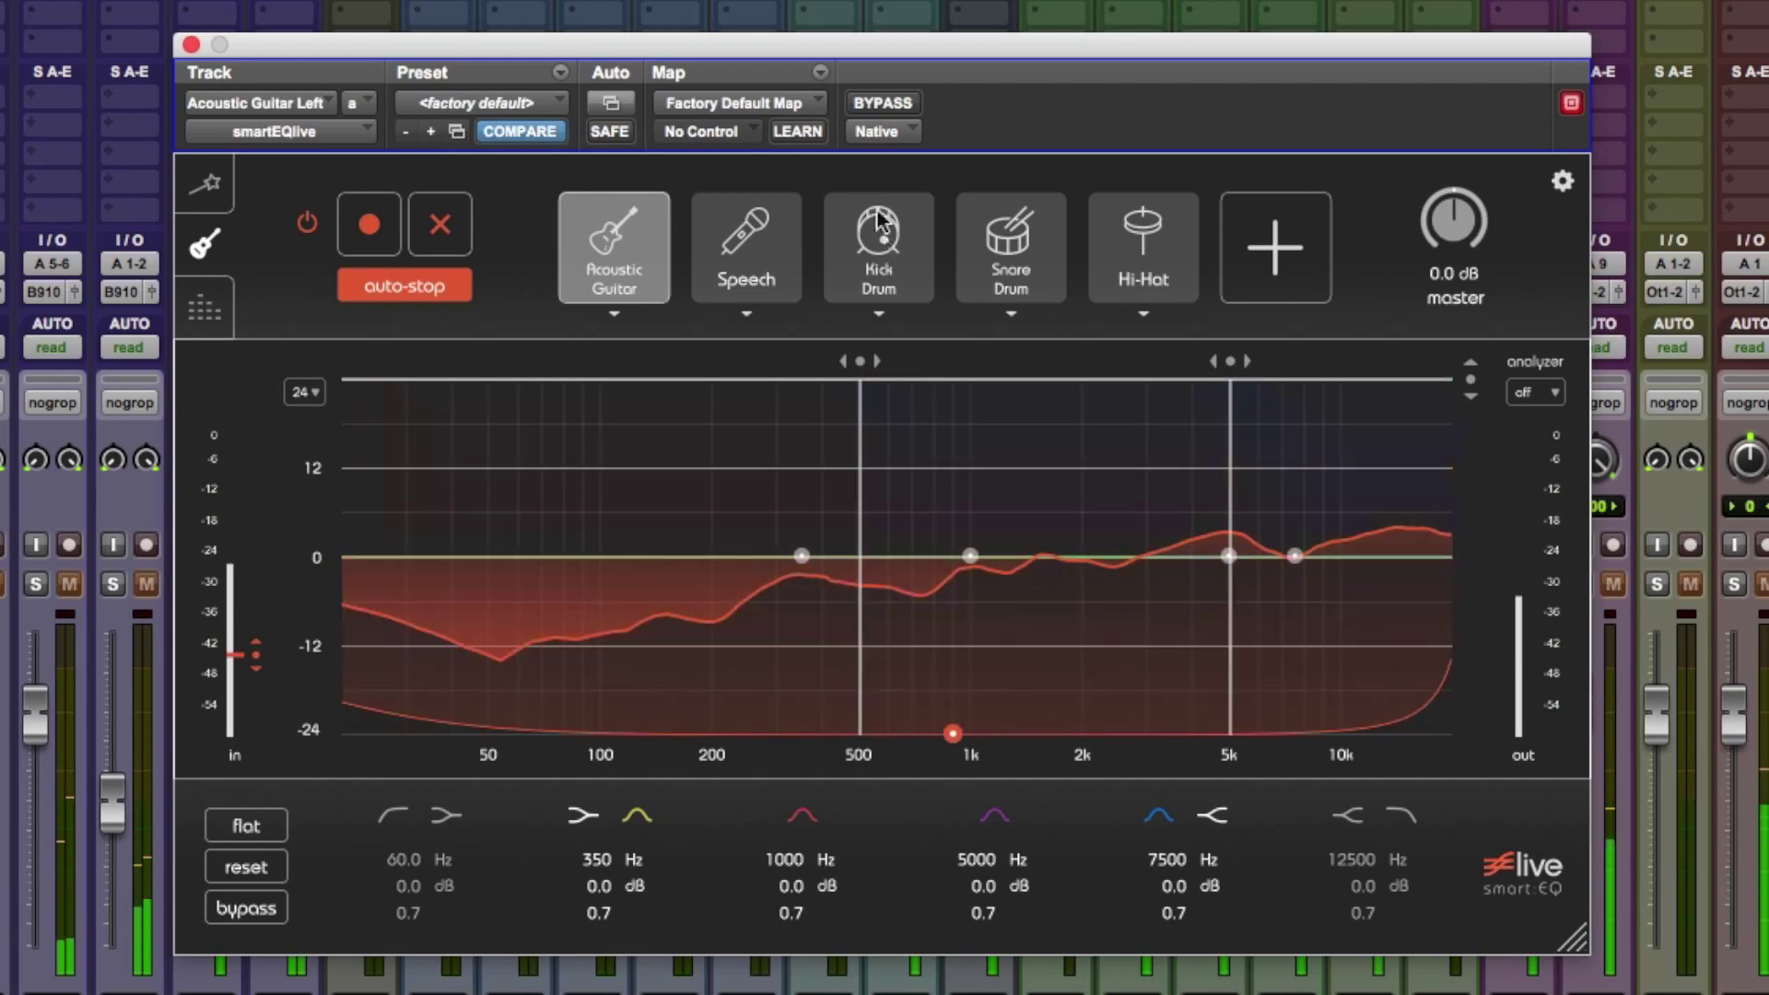
pyautogui.click(887, 100)
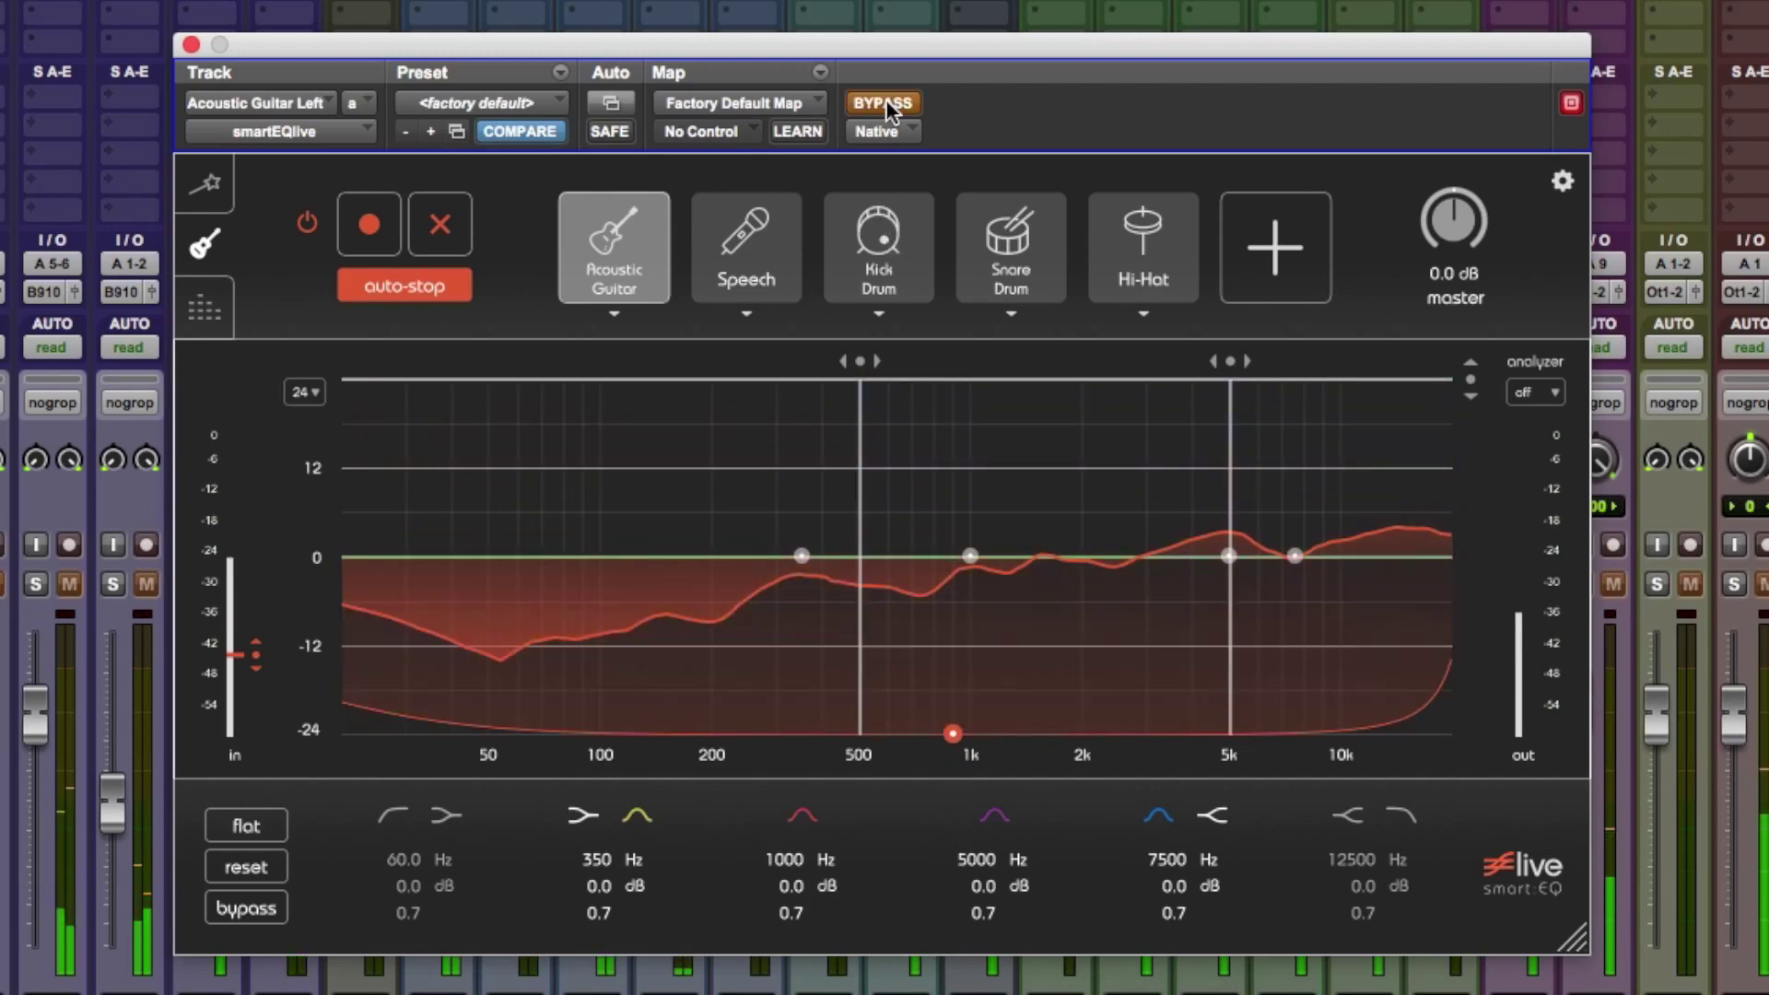
pyautogui.click(886, 101)
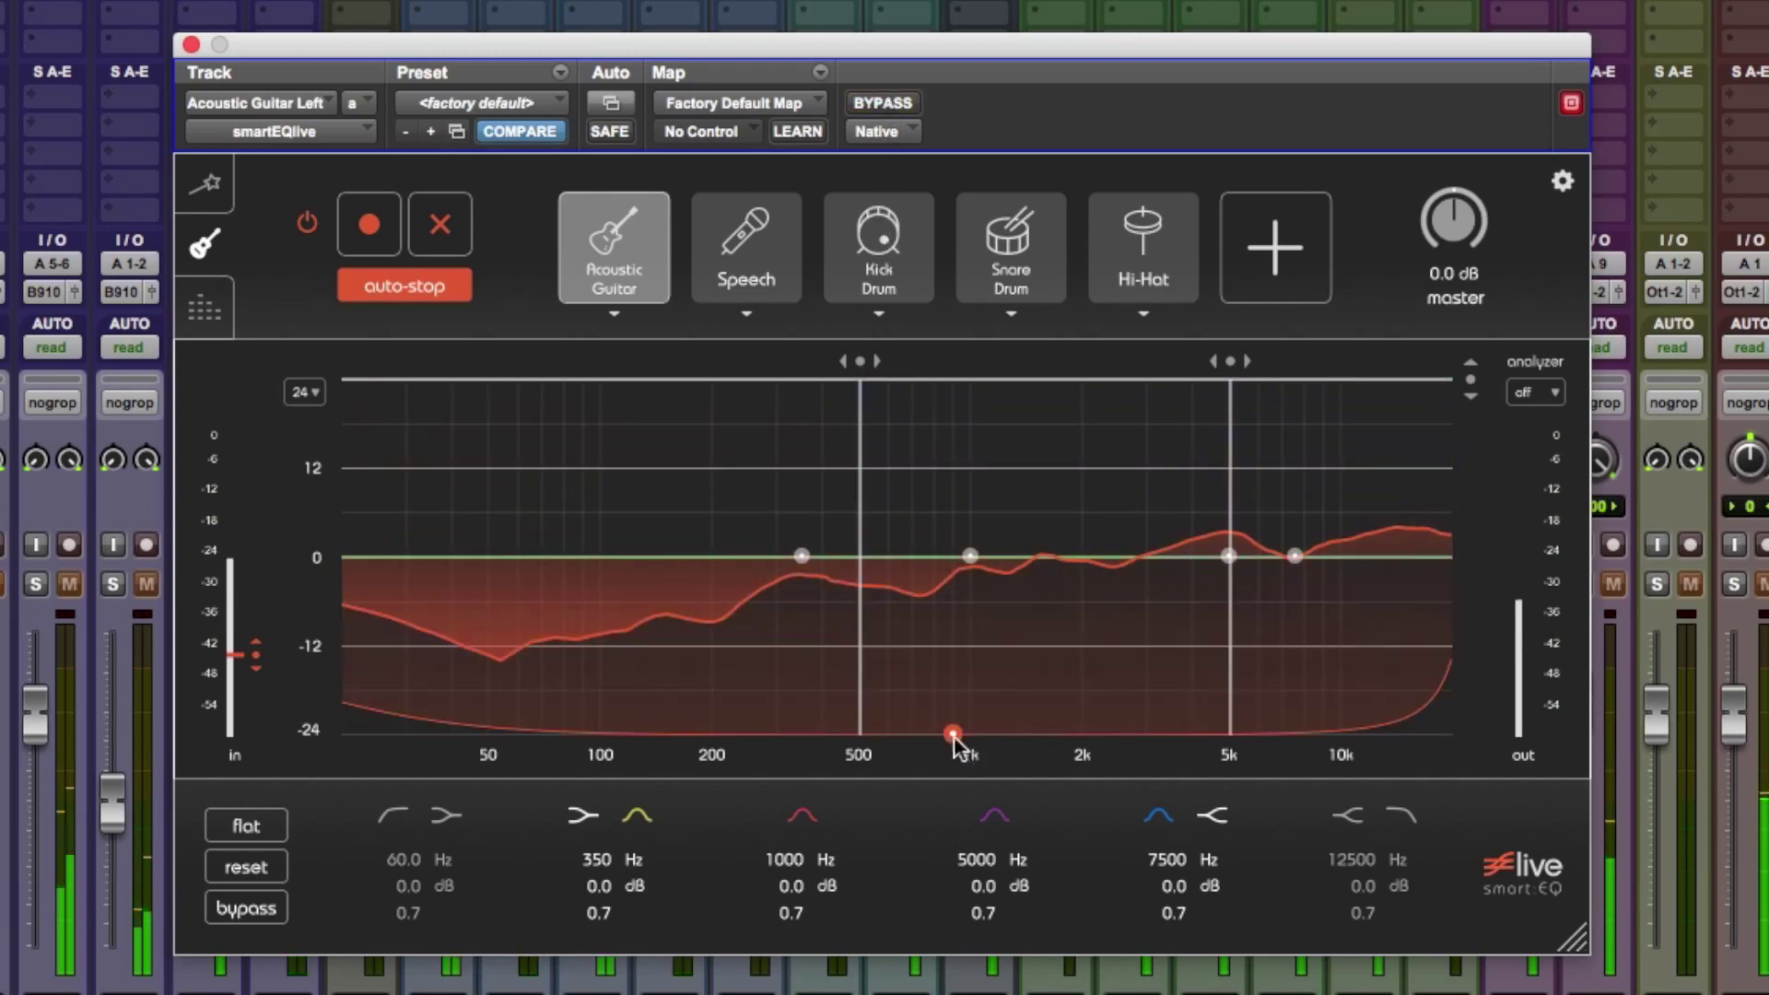
pyautogui.moveTo(954, 736)
pyautogui.mouseDown()
pyautogui.moveTo(983, 428)
pyautogui.moveTo(961, 609)
pyautogui.mouseUp()
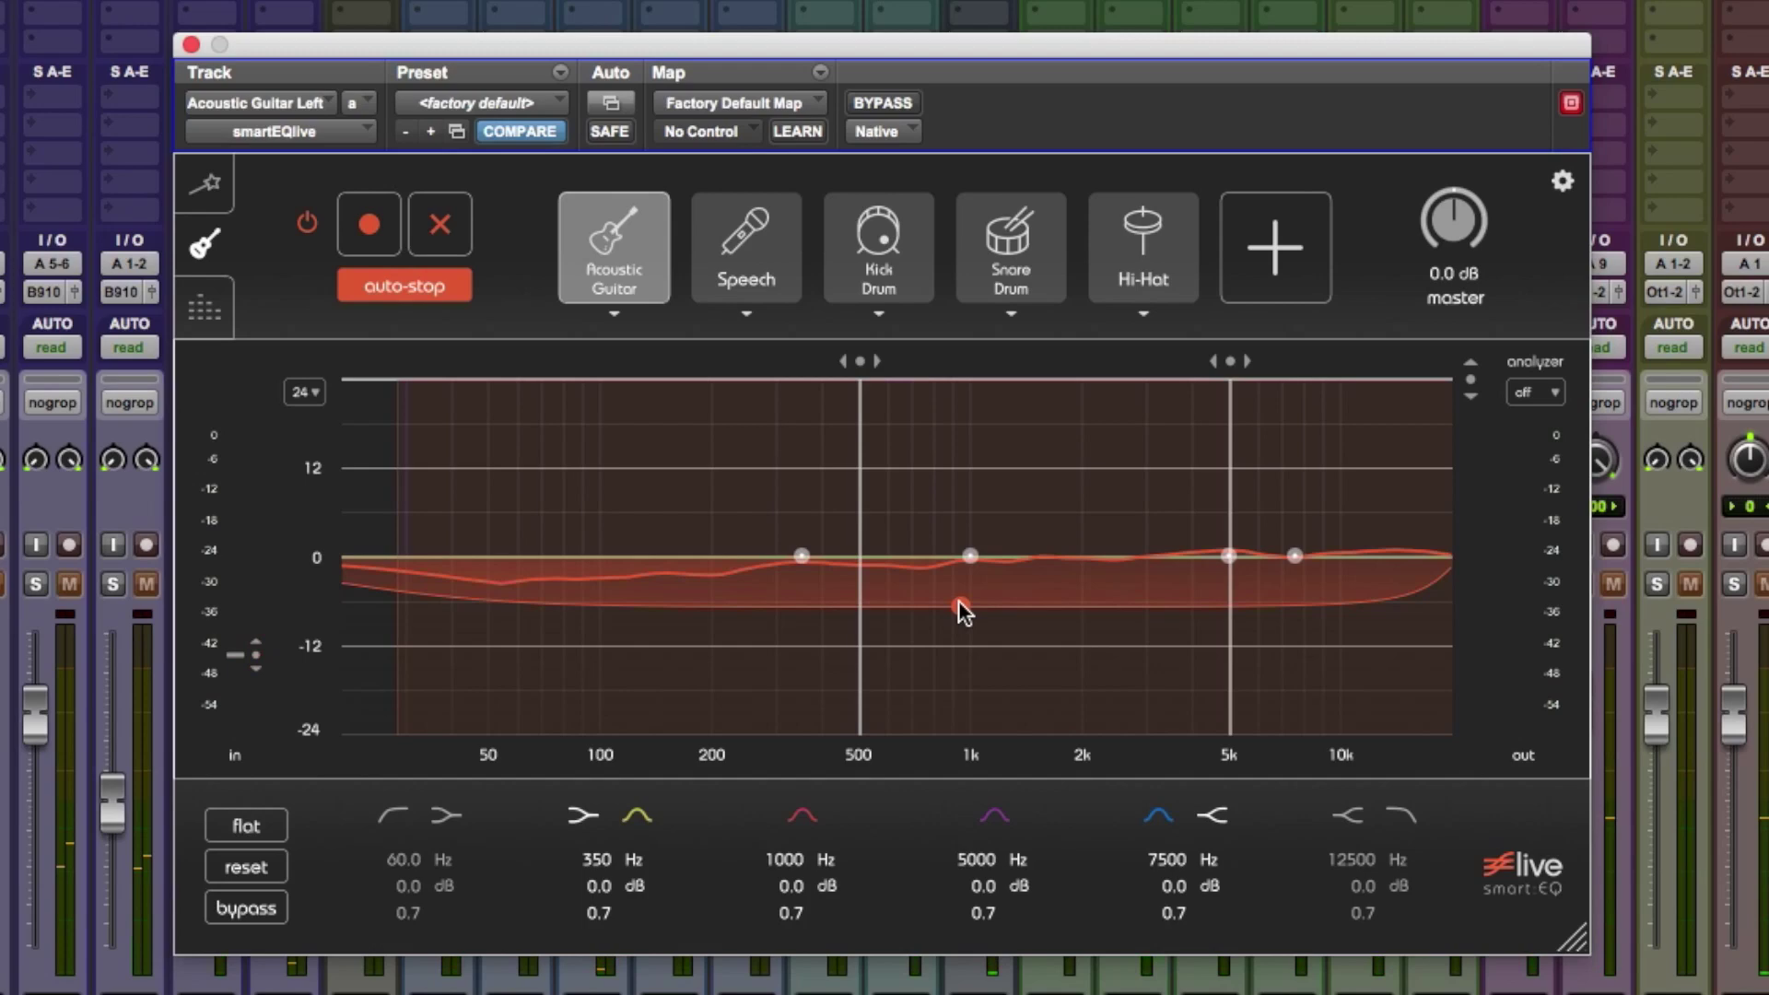